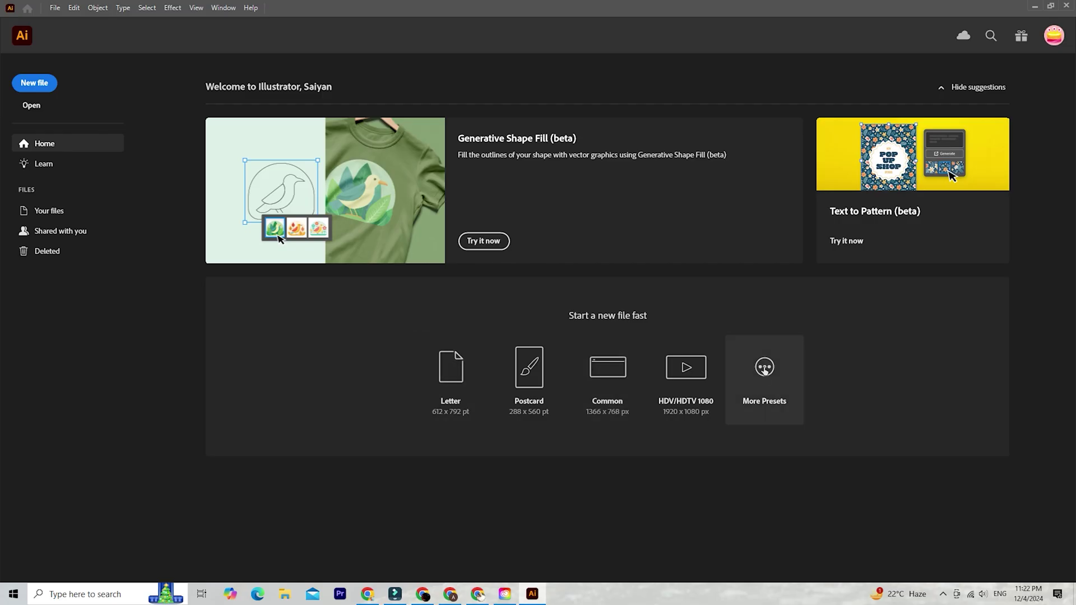
Create a new blank document and begin a curvy outline near the top-left with the Curvature tool
{"action": "left_click", "coordinate": [764, 367]}
{"action": "left_click", "coordinate": [759, 463]}
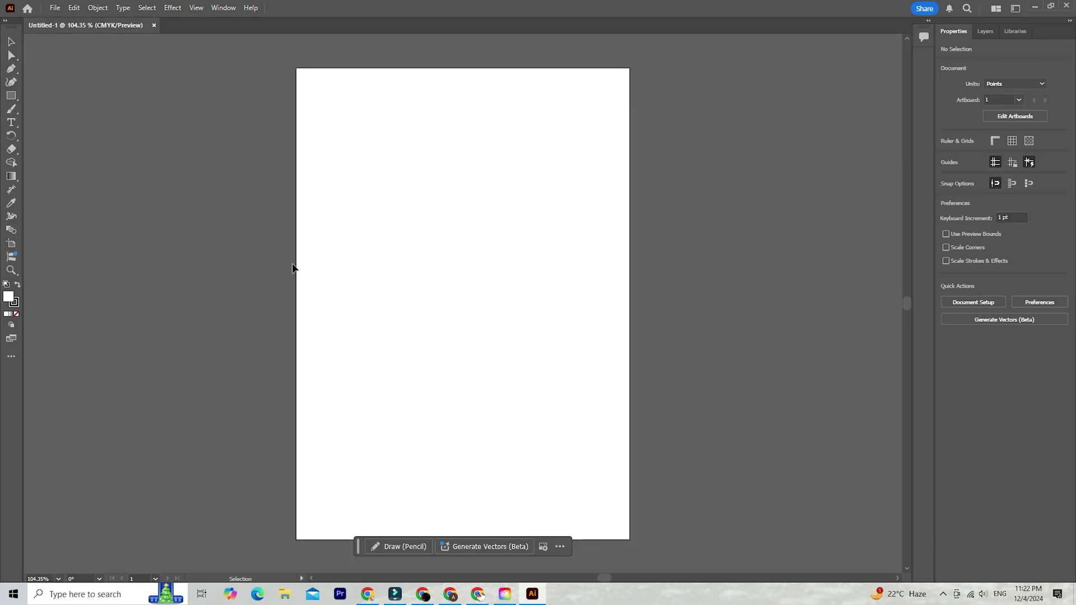
{"action": "left_click", "coordinate": [11, 83]}
{"action": "left_click", "coordinate": [330, 92]}
{"action": "left_click", "coordinate": [348, 107]}
{"action": "left_click", "coordinate": [358, 112]}
{"action": "left_click", "coordinate": [374, 113]}
{"action": "left_click", "coordinate": [384, 106]}
{"action": "left_click", "coordinate": [376, 142]}
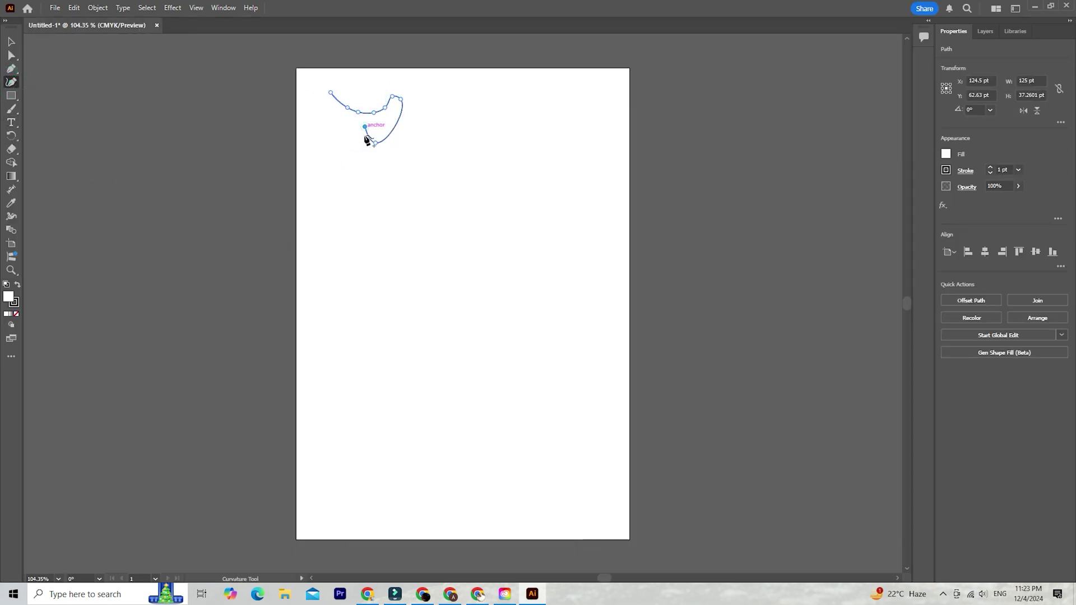
{"action": "left_click", "coordinate": [365, 127]}
{"action": "left_click", "coordinate": [384, 122]}
Continue the curve down into a long U shape and close the path at its start
{"action": "left_click", "coordinate": [356, 137]}
{"action": "left_click", "coordinate": [388, 163]}
{"action": "left_click", "coordinate": [448, 205]}
{"action": "left_click", "coordinate": [413, 227]}
{"action": "left_click", "coordinate": [404, 257]}
{"action": "left_click", "coordinate": [511, 256]}
{"action": "left_click", "coordinate": [433, 285]}
{"action": "left_click", "coordinate": [345, 230]}
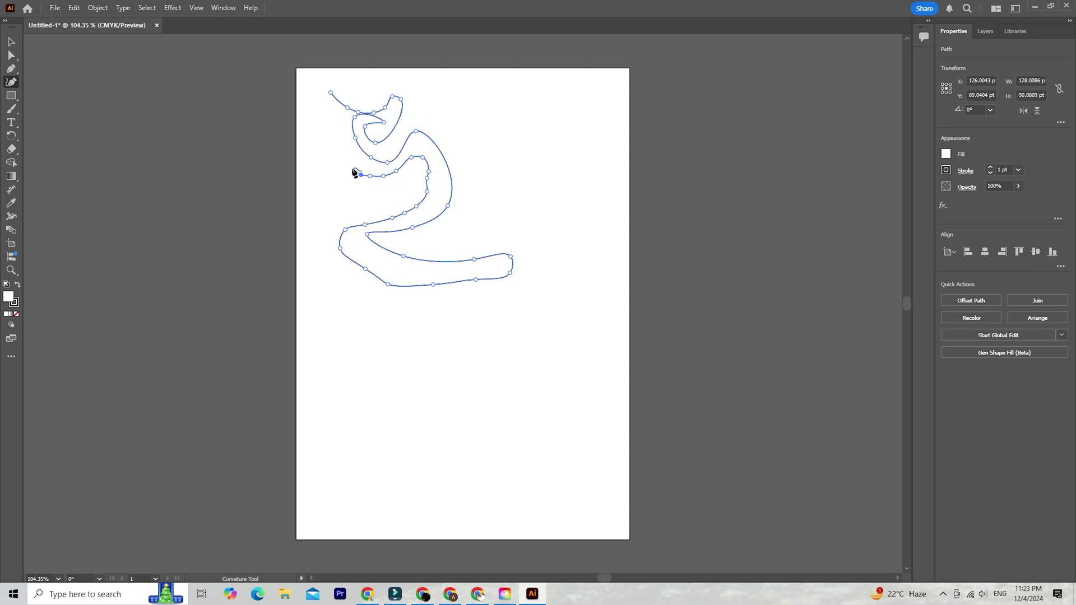
{"action": "left_click", "coordinate": [325, 89]}
{"action": "left_click", "coordinate": [330, 92]}
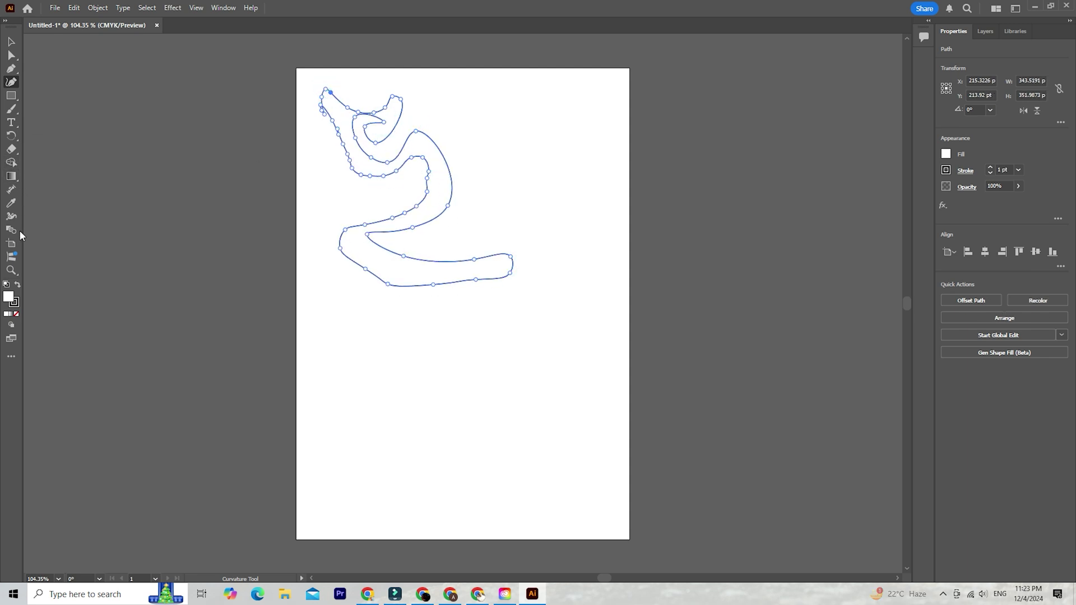
Hand-write 'comp tech pedia' below the shape with the Paintbrush and box it in
{"action": "left_click", "coordinate": [11, 109]}
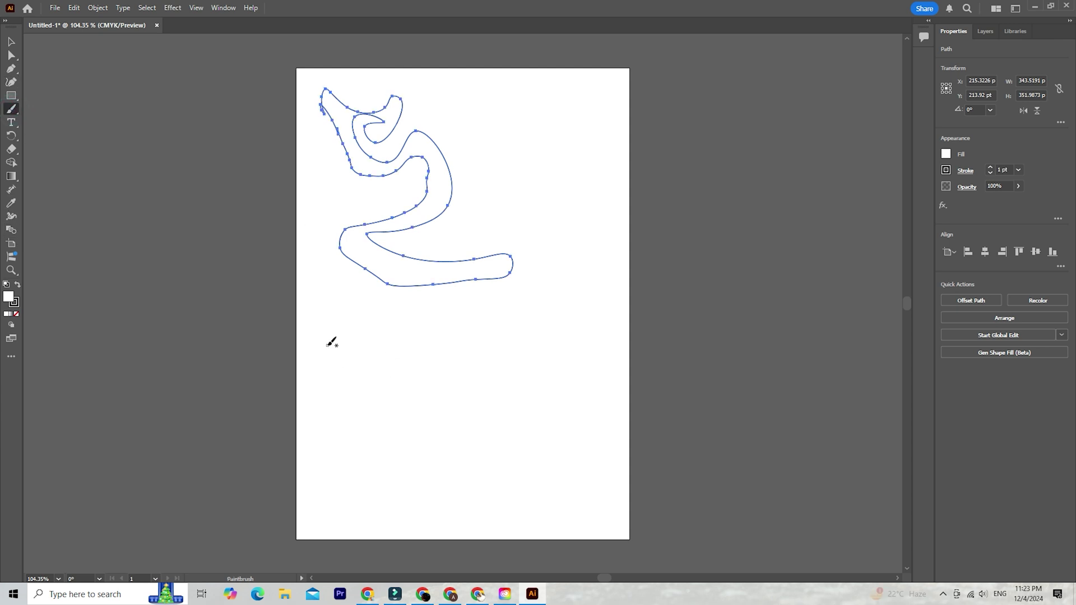
{"action": "left_click_drag", "start_coordinate": [352, 349], "coordinate": [349, 370]}
{"action": "left_click_drag", "start_coordinate": [367, 351], "coordinate": [405, 353]}
{"action": "mouse_move", "coordinate": [414, 332]}
{"action": "left_mouse_down"}
{"action": "mouse_move", "coordinate": [428, 362]}
{"action": "mouse_move", "coordinate": [419, 346]}
{"action": "left_mouse_up"}
{"action": "mouse_move", "coordinate": [343, 379]}
{"action": "left_mouse_down"}
{"action": "mouse_move", "coordinate": [349, 407]}
{"action": "mouse_move", "coordinate": [352, 388]}
{"action": "left_mouse_up"}
{"action": "mouse_move", "coordinate": [367, 381]}
{"action": "left_mouse_down"}
{"action": "mouse_move", "coordinate": [359, 393]}
{"action": "mouse_move", "coordinate": [388, 401]}
{"action": "left_mouse_up"}
{"action": "left_click_drag", "start_coordinate": [399, 364], "coordinate": [417, 385]}
{"action": "left_click_drag", "start_coordinate": [344, 421], "coordinate": [354, 454]}
{"action": "left_click_drag", "start_coordinate": [345, 427], "coordinate": [388, 444]}
{"action": "mouse_move", "coordinate": [406, 429]}
{"action": "left_mouse_down"}
{"action": "mouse_move", "coordinate": [419, 406]}
{"action": "mouse_move", "coordinate": [465, 414]}
{"action": "left_mouse_up"}
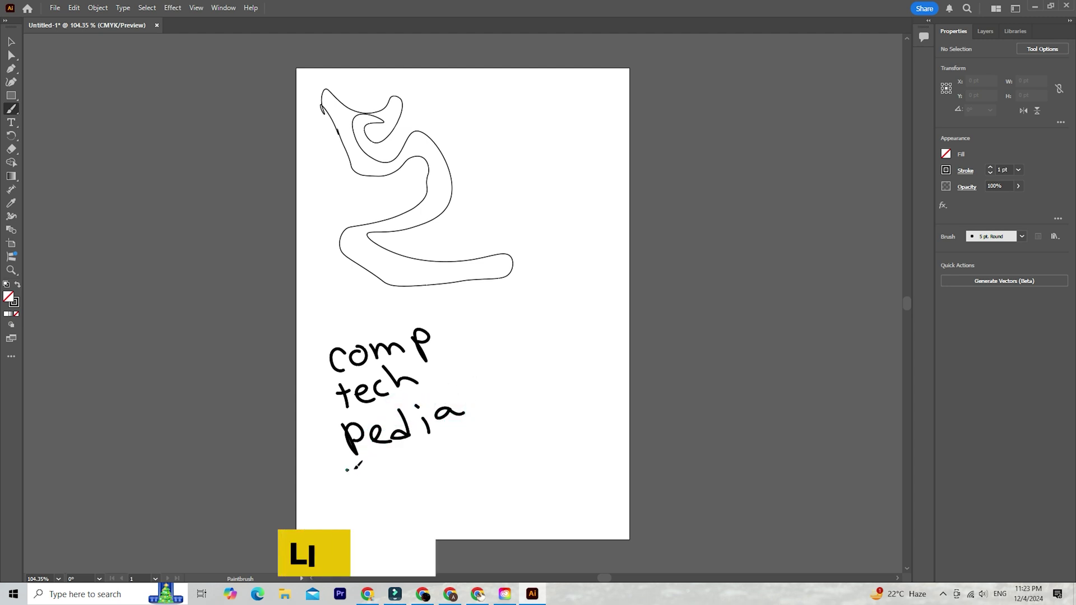
{"action": "mouse_move", "coordinate": [348, 469]}
{"action": "left_mouse_down"}
{"action": "mouse_move", "coordinate": [481, 378]}
{"action": "mouse_move", "coordinate": [341, 306]}
{"action": "mouse_move", "coordinate": [350, 461]}
{"action": "left_mouse_up"}
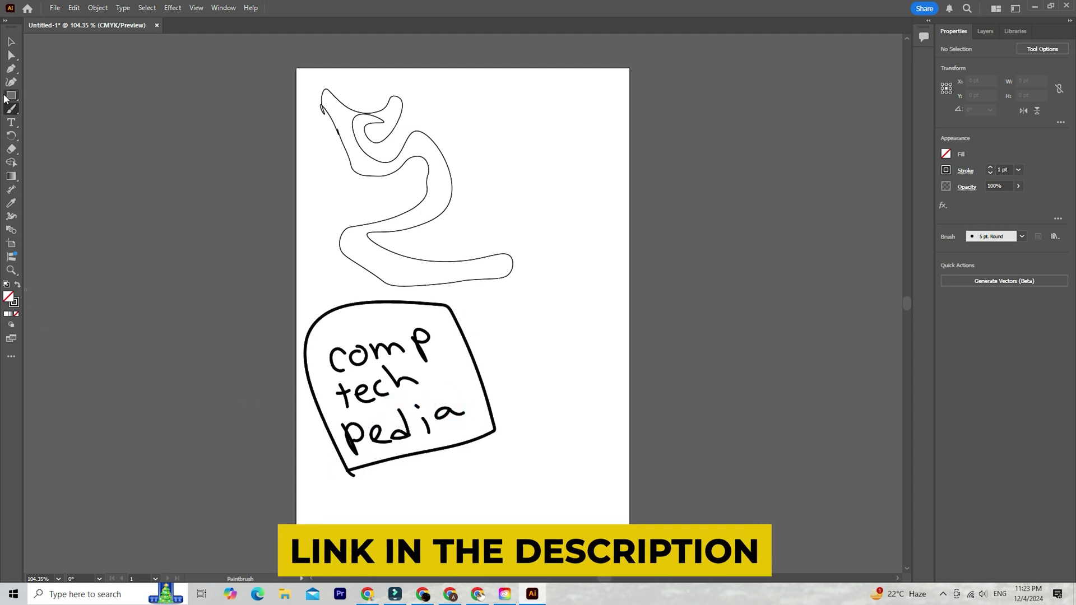
Follow the adobe.prf.hn link in the YouTube description to Adobe's 7-day trial plans
{"action": "left_click", "coordinate": [12, 109]}
{"action": "left_click", "coordinate": [62, 137]}
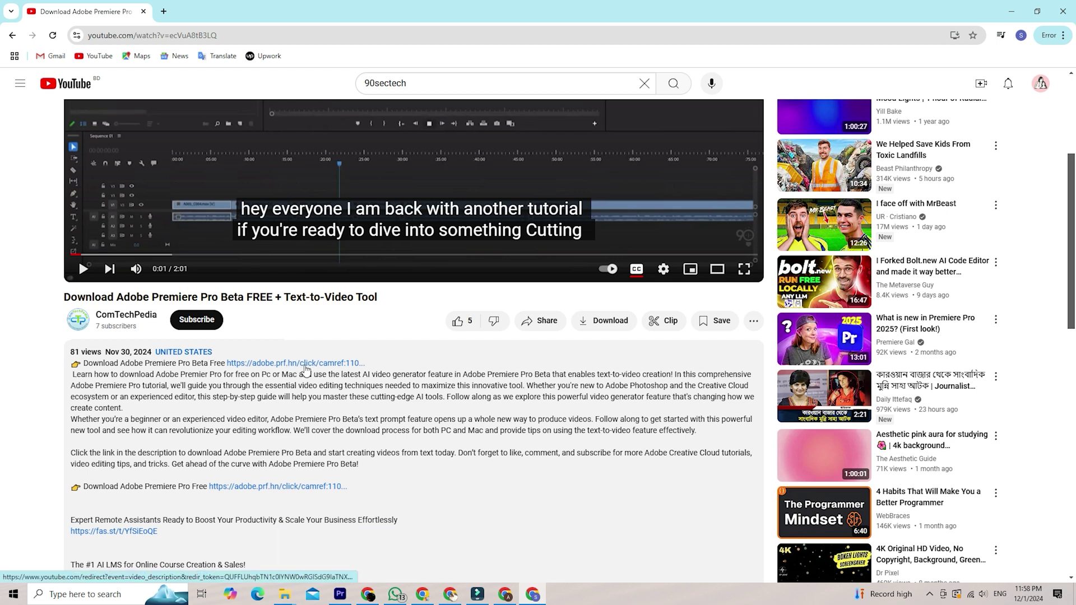
{"action": "left_click", "coordinate": [293, 365]}
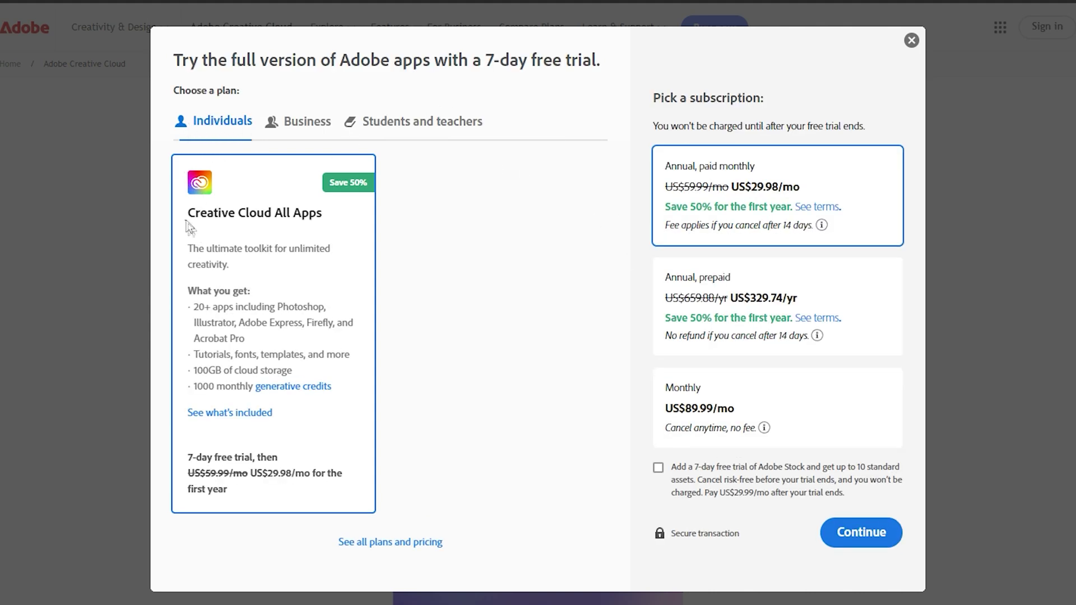
Review the individual All Apps plan features and its 7-day trial price
{"action": "left_click_drag", "start_coordinate": [185, 220], "coordinate": [355, 287]}
{"action": "left_click", "coordinate": [354, 285]}
{"action": "left_click_drag", "start_coordinate": [197, 306], "coordinate": [315, 308]}
{"action": "left_click", "coordinate": [338, 291]}
{"action": "left_click_drag", "start_coordinate": [185, 457], "coordinate": [292, 500]}
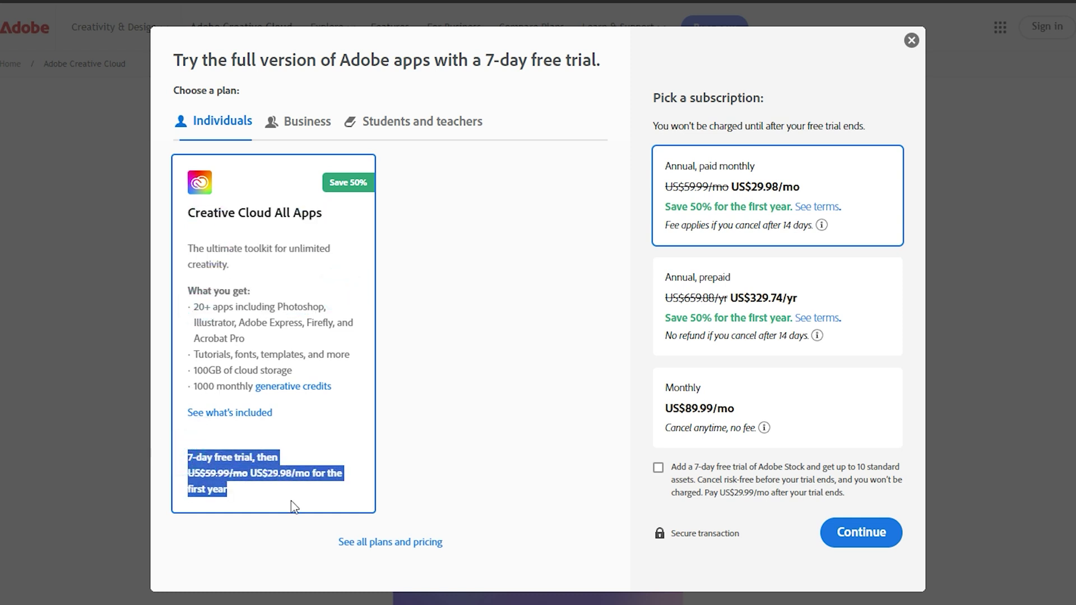
{"action": "left_click", "coordinate": [299, 494]}
Switch to Business plans and review the included apps, Acrobat Pro, Admin Console and 14-day trial
{"action": "left_click", "coordinate": [303, 123]}
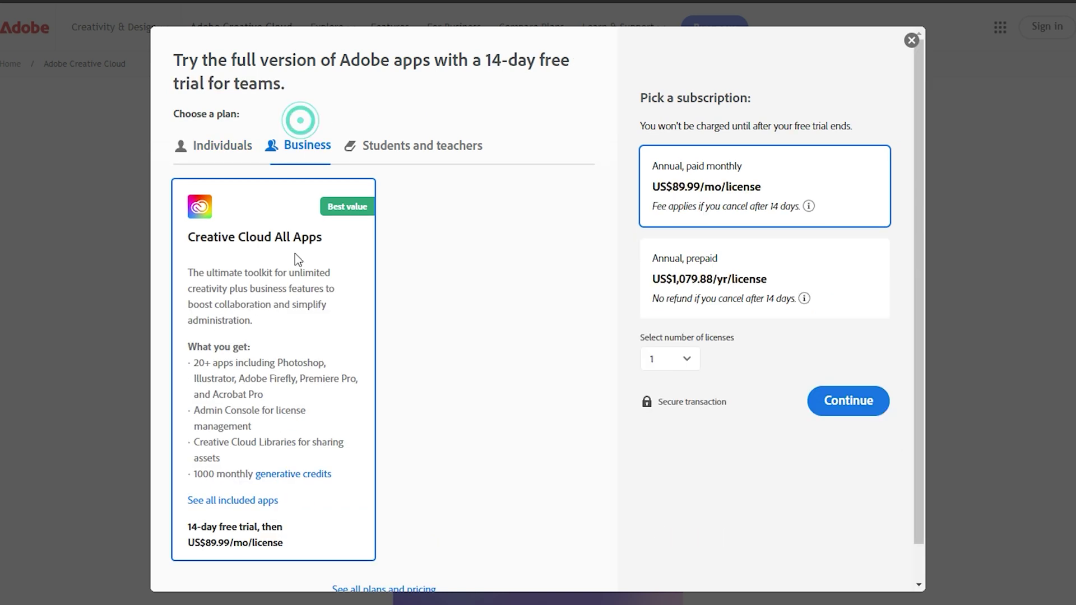
{"action": "left_click_drag", "start_coordinate": [192, 255], "coordinate": [320, 307]}
{"action": "left_click", "coordinate": [326, 303]}
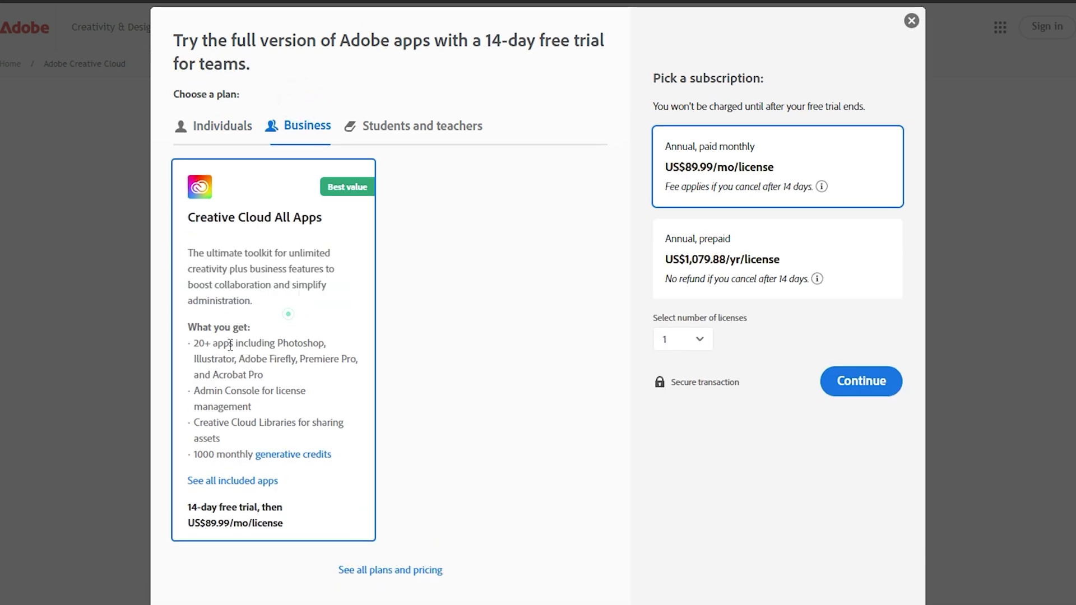
{"action": "left_click_drag", "start_coordinate": [191, 345], "coordinate": [289, 377]}
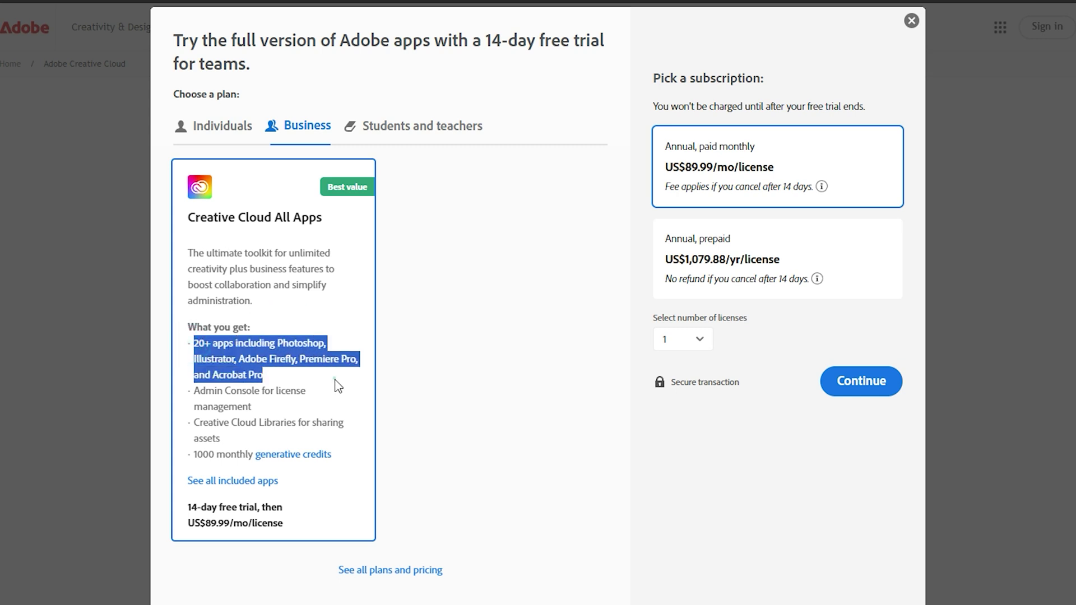
{"action": "left_click", "coordinate": [334, 376]}
{"action": "left_click_drag", "start_coordinate": [215, 375], "coordinate": [264, 375]}
{"action": "left_click", "coordinate": [305, 378]}
{"action": "left_click_drag", "start_coordinate": [192, 392], "coordinate": [300, 405]}
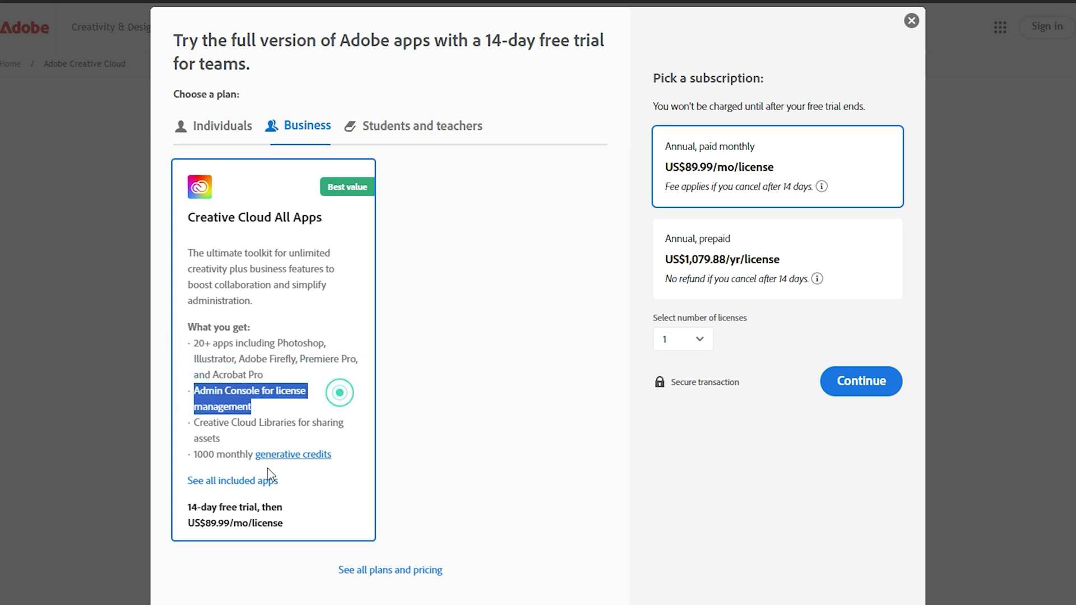
{"action": "left_click", "coordinate": [336, 483]}
{"action": "mouse_move", "coordinate": [183, 508]}
{"action": "left_mouse_down"}
{"action": "mouse_move", "coordinate": [295, 532]}
{"action": "mouse_move", "coordinate": [200, 505]}
{"action": "left_mouse_up"}
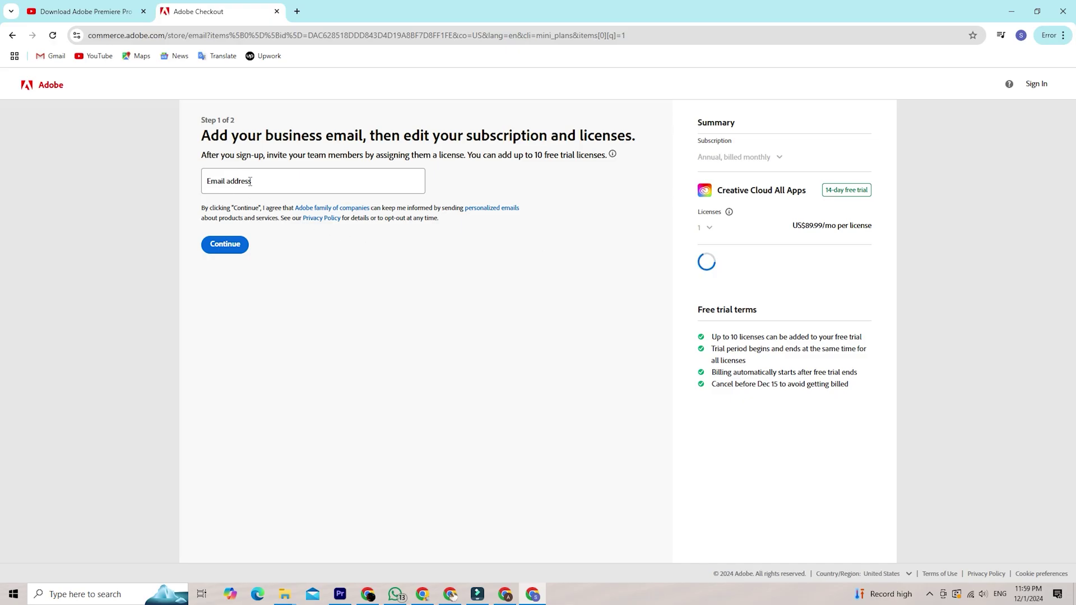
Enter a business email address and continue through checkout to start the free trial
{"action": "left_click", "coordinate": [250, 181]}
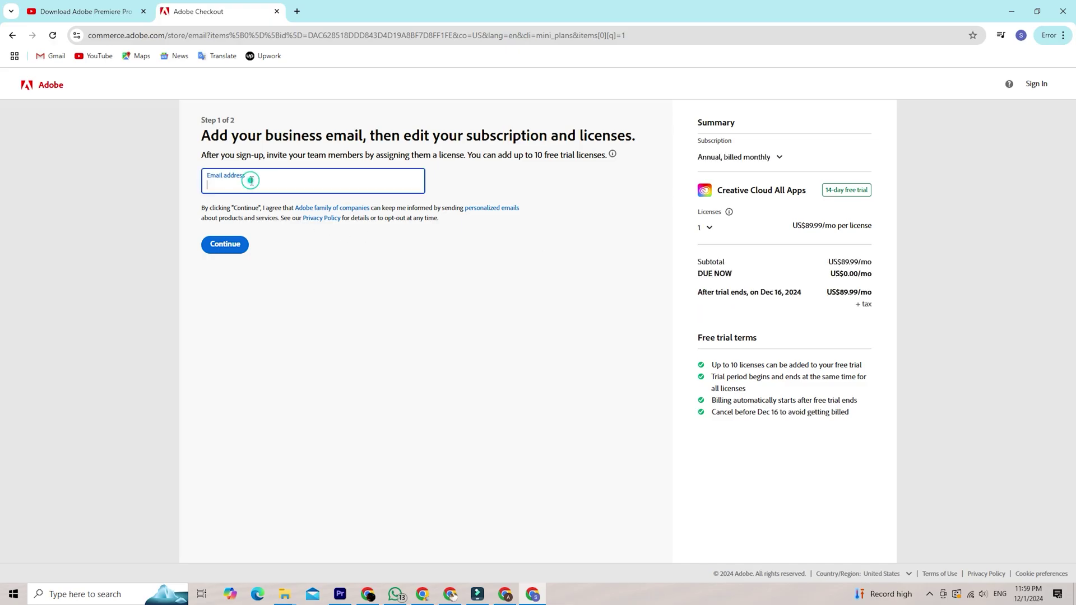
{"action": "type", "text": "abc@gmail.com"}
{"action": "left_click", "coordinate": [231, 248]}
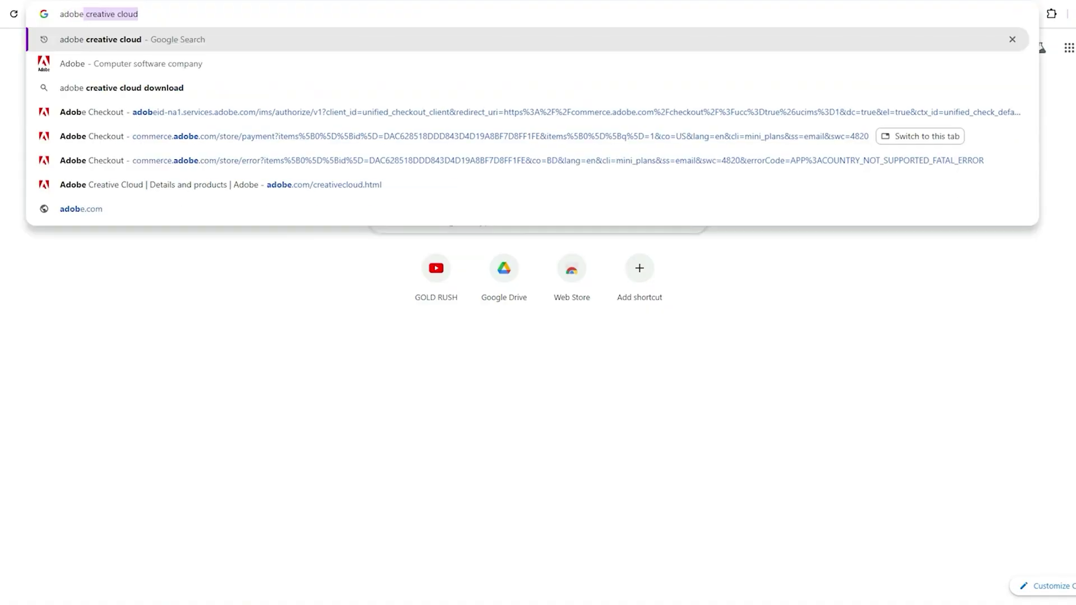
Search for 'creative cloud app download' and open Adobe's Download Creative Cloud result
{"action": "type", "text": "creative cloud a"}
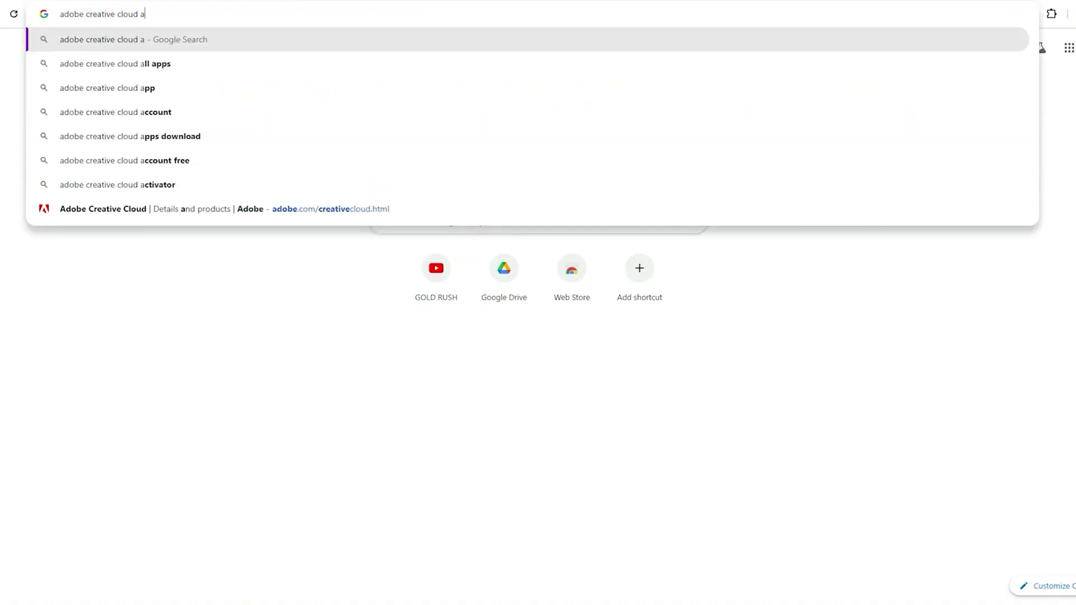
{"action": "type", "text": "pp download"}
{"action": "key", "text": "Return"}
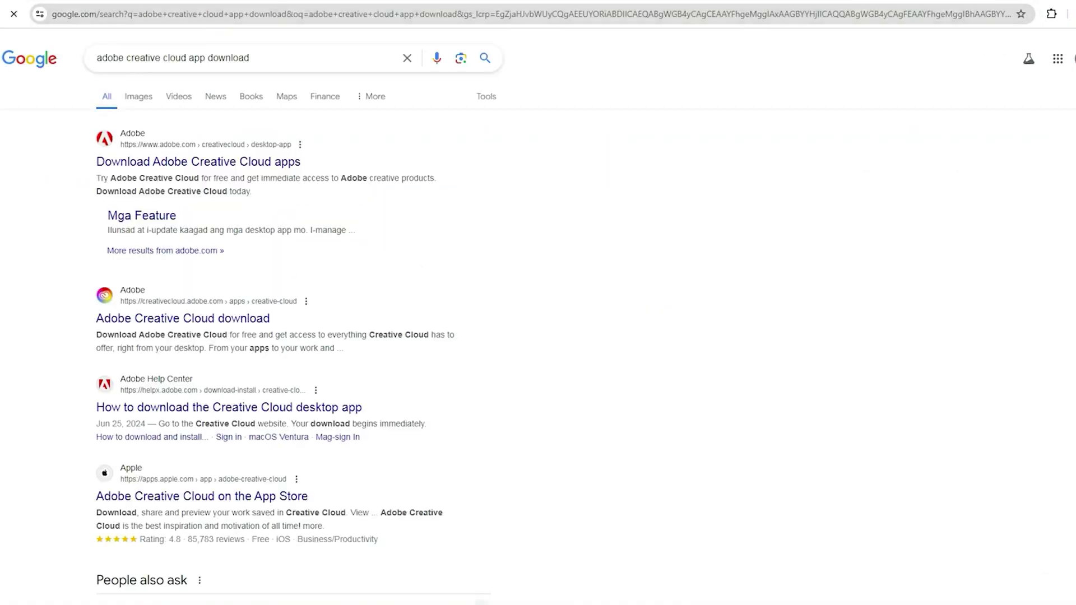
{"action": "left_click", "coordinate": [183, 318]}
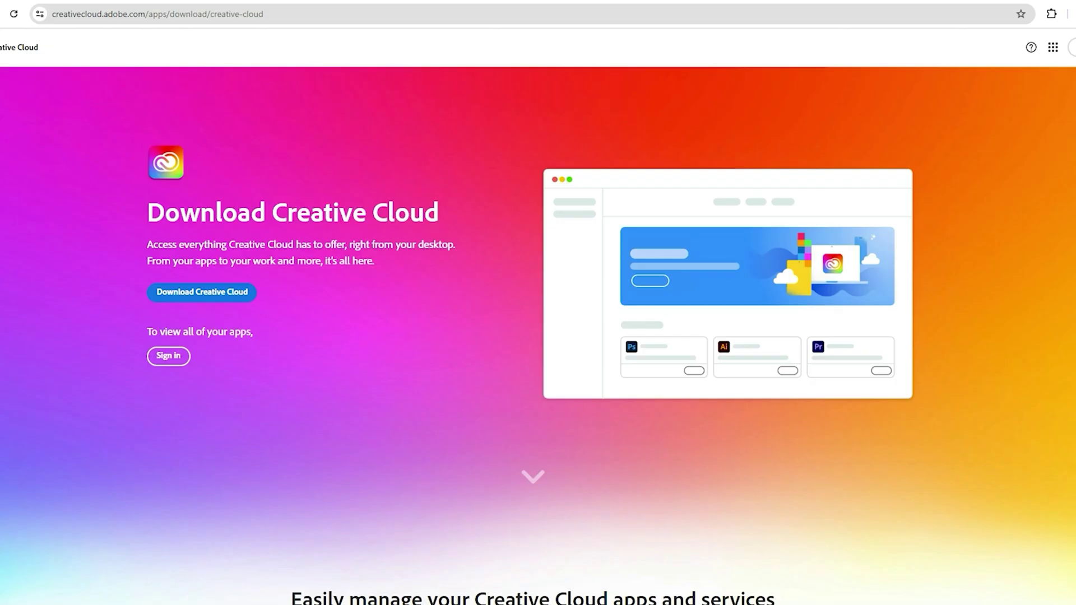
Download the Creative Cloud installer and install Illustrator from the Apps list
{"action": "left_click", "coordinate": [202, 292]}
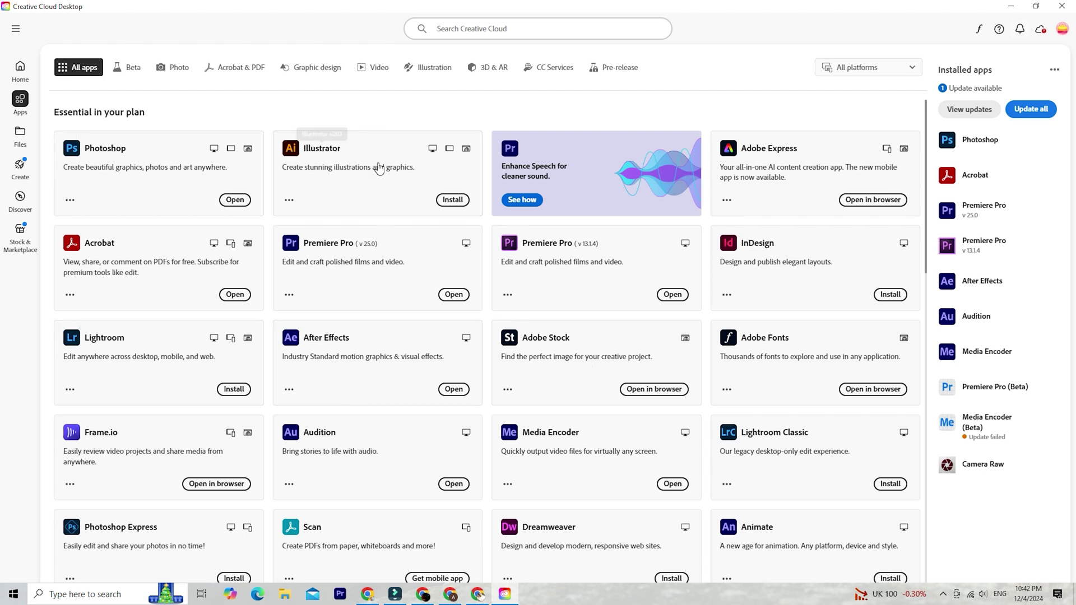
{"action": "left_click", "coordinate": [453, 200]}
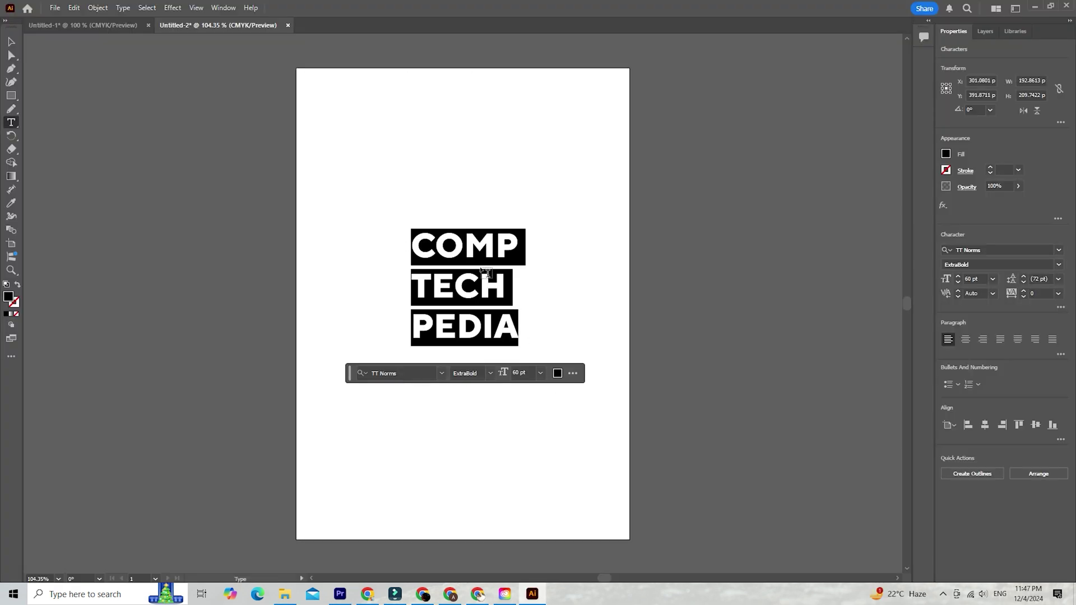
Select the COMP TECH PEDIA text and apply Effect > 3D and Materials > Extrude & Bevel
{"action": "left_click", "coordinate": [11, 42]}
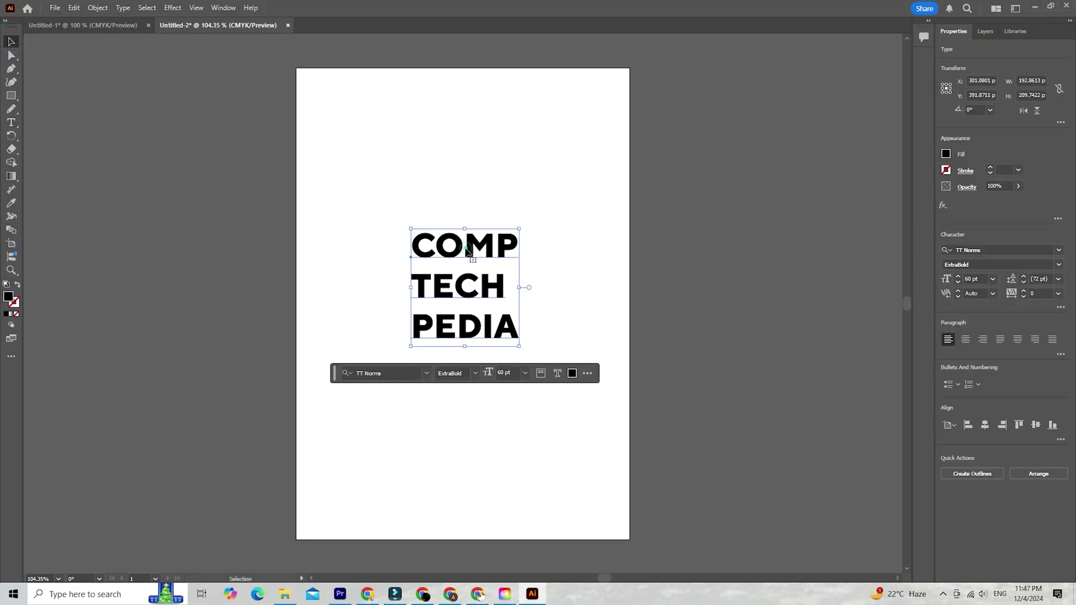
{"action": "left_click", "coordinate": [173, 7]}
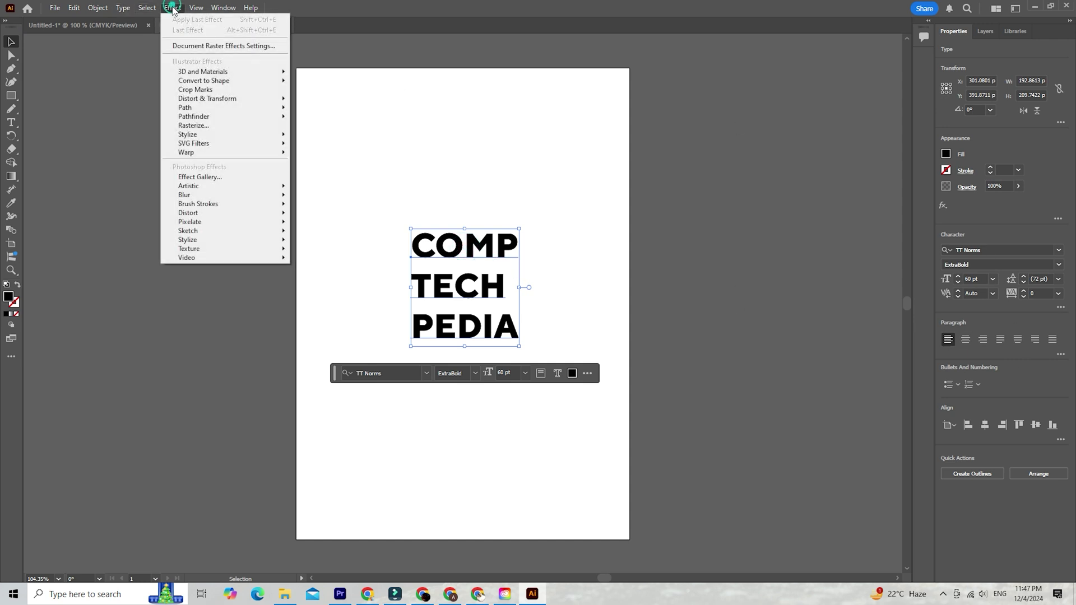
{"action": "mouse_move", "coordinate": [218, 74]}
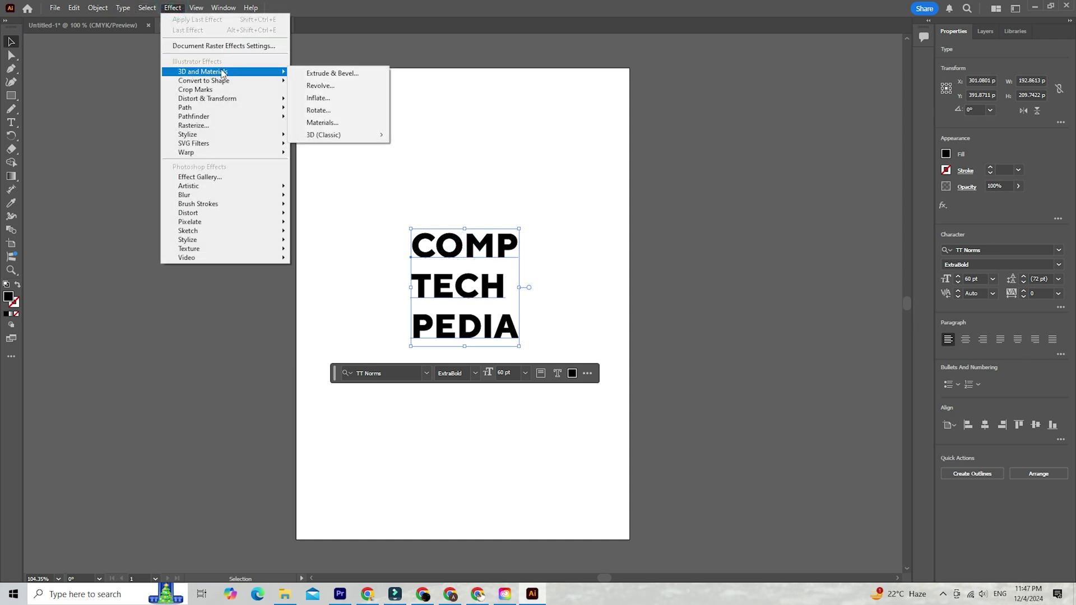
{"action": "left_click", "coordinate": [337, 74]}
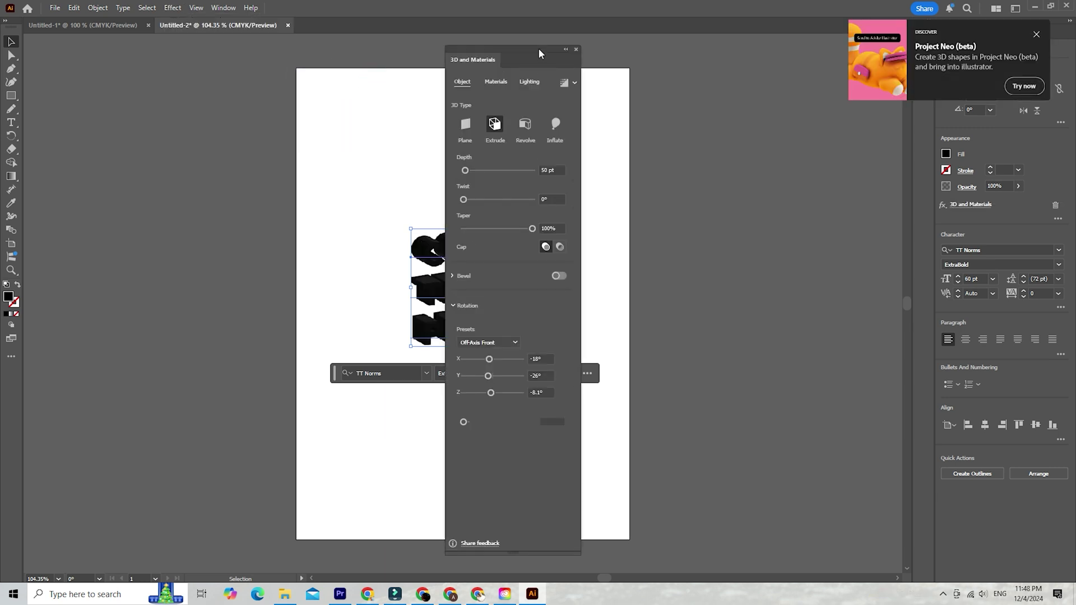
Move the 3D panel aside and rotate the extruded text to X 173.06°, Y 169.858°, Z -171.76°
{"action": "left_click_drag", "start_coordinate": [539, 48], "coordinate": [791, 68]}
{"action": "left_click", "coordinate": [486, 289]}
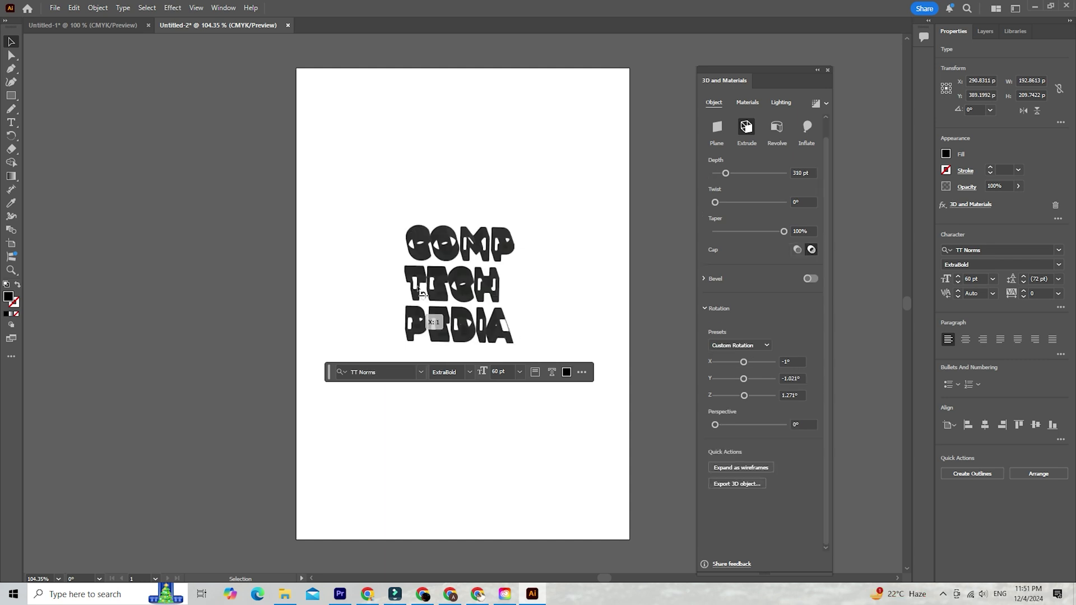
{"action": "left_click_drag", "start_coordinate": [420, 290], "coordinate": [433, 295]}
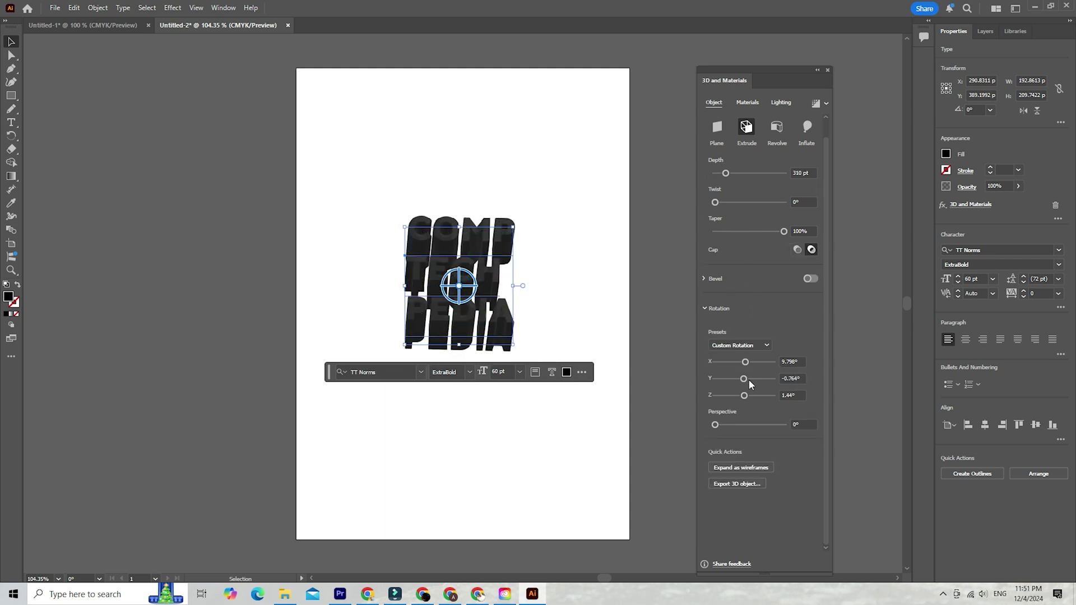
{"action": "mouse_move", "coordinate": [745, 364]}
{"action": "left_mouse_down"}
{"action": "mouse_move", "coordinate": [738, 378]}
{"action": "mouse_move", "coordinate": [749, 380]}
{"action": "left_mouse_up"}
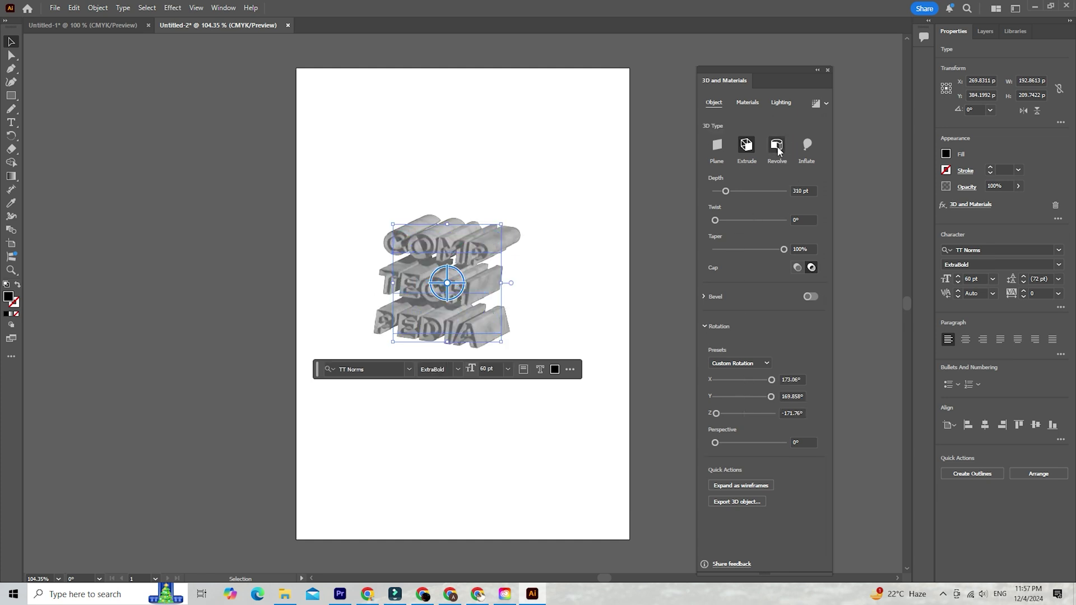
Try a Revolve shape at a 44° angle with new rotation, then switch to Inflate
{"action": "left_click", "coordinate": [777, 144]}
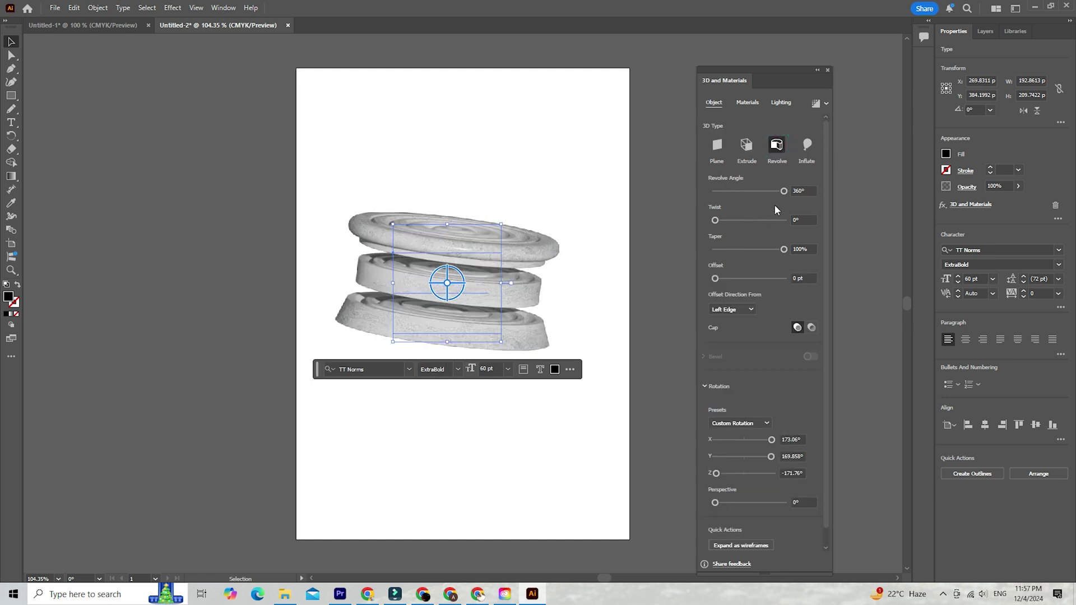
{"action": "left_click_drag", "start_coordinate": [784, 191], "coordinate": [724, 191]}
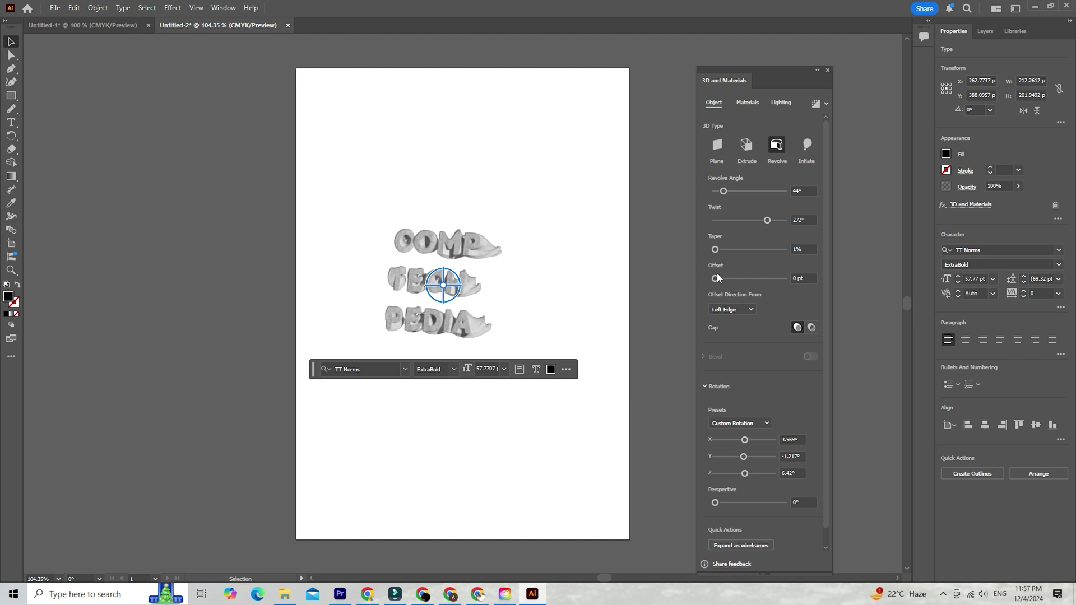
{"action": "left_click_drag", "start_coordinate": [718, 278], "coordinate": [758, 280]}
{"action": "left_click_drag", "start_coordinate": [444, 285], "coordinate": [426, 305]}
{"action": "left_click", "coordinate": [807, 144]}
Twist the inflated text, revert to Extrude, and try Carved Concrete, Circle Stitch and Fine Leather materials
{"action": "left_click_drag", "start_coordinate": [716, 223], "coordinate": [734, 224]}
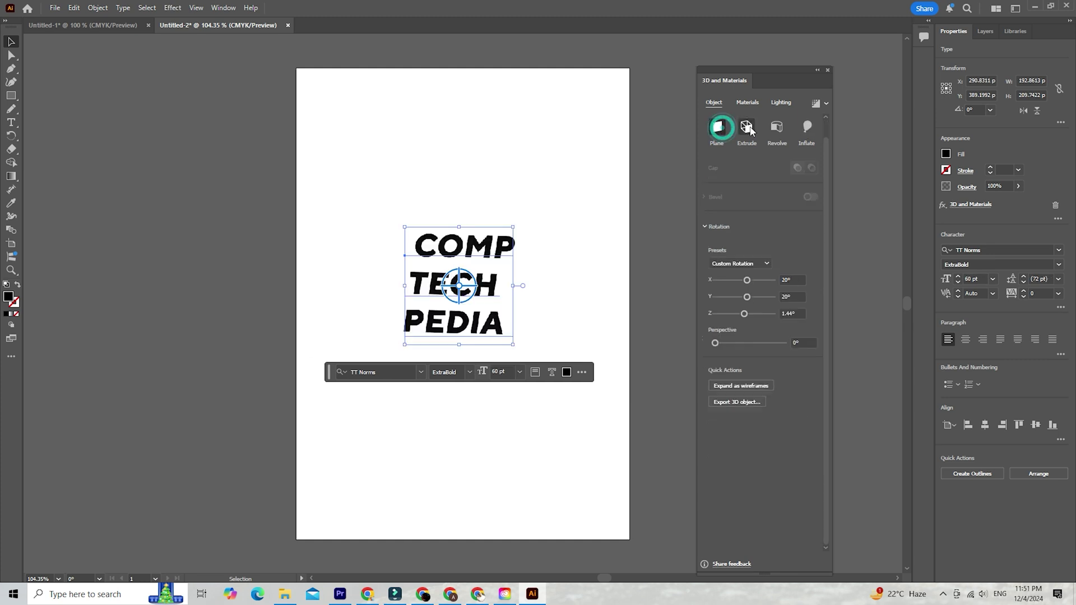
{"action": "left_click", "coordinate": [747, 127]}
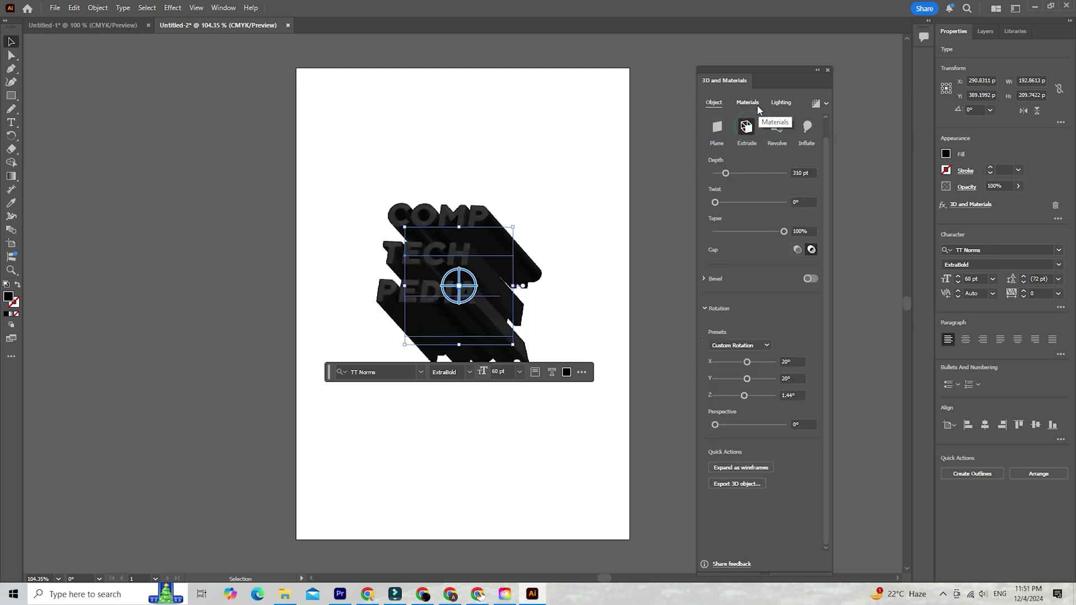
{"action": "left_click", "coordinate": [748, 102]}
{"action": "left_click", "coordinate": [762, 252]}
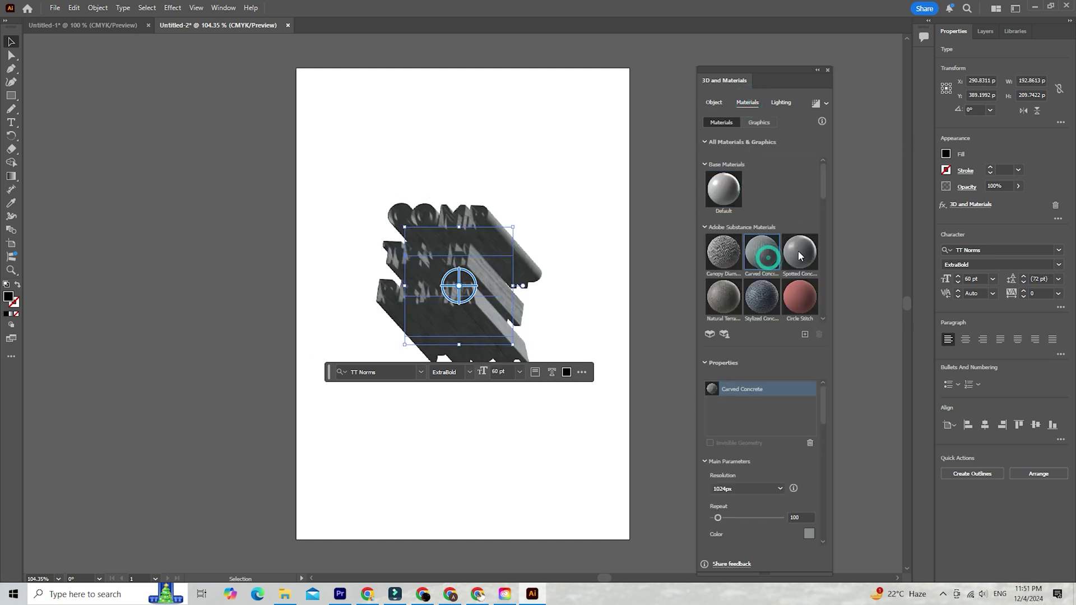
{"action": "left_click", "coordinate": [800, 297]}
{"action": "left_click_drag", "start_coordinate": [824, 186], "coordinate": [823, 226]}
{"action": "left_click", "coordinate": [767, 208]}
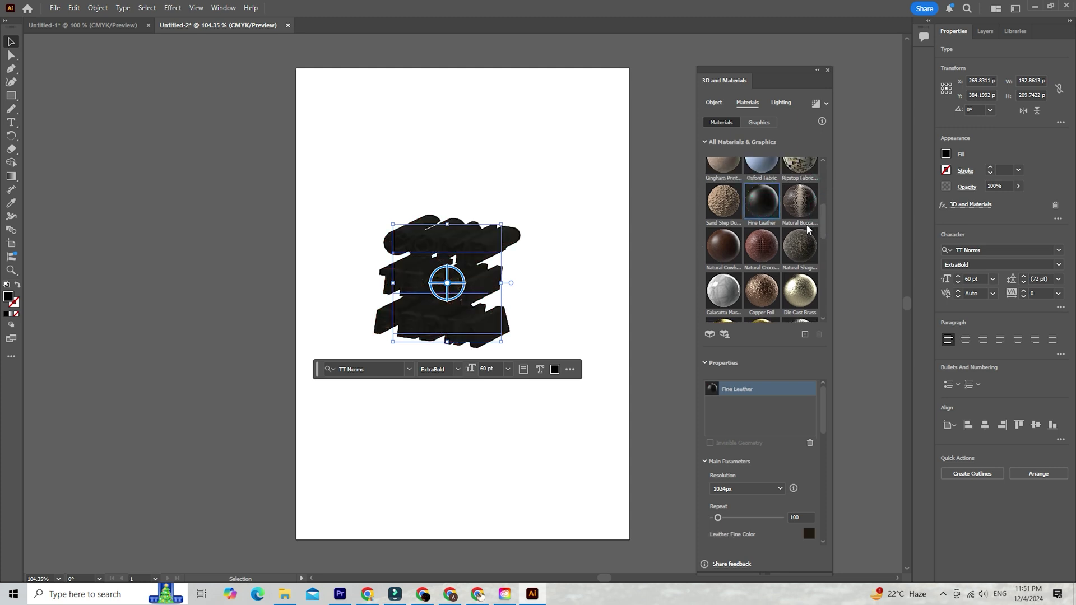
In the Lighting options, dismiss the ray tracing tip and centre the light so it shines from the front
{"action": "left_click", "coordinate": [730, 286]}
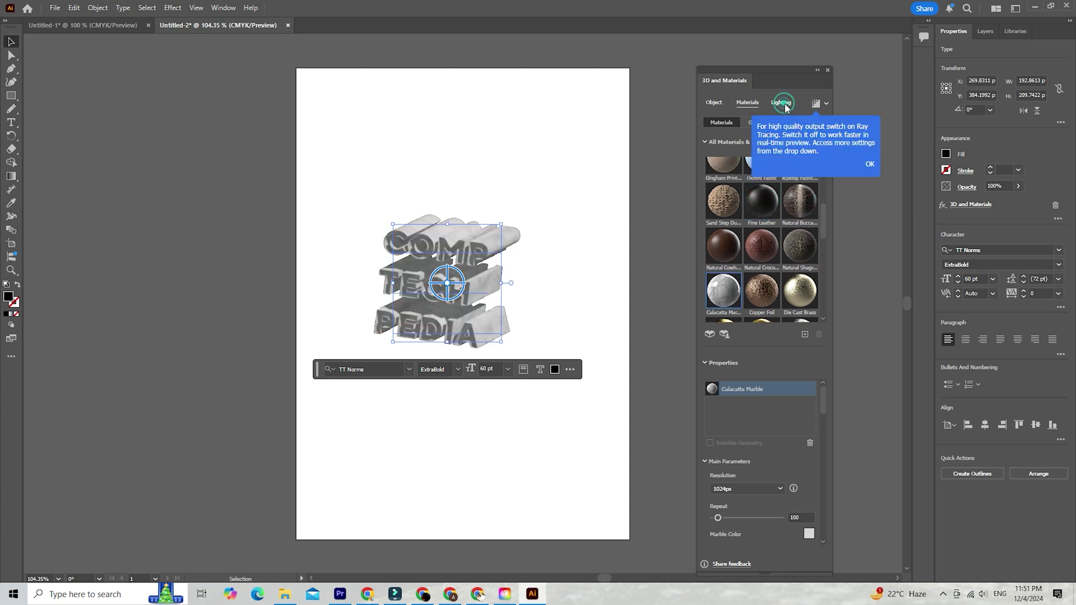
{"action": "left_click", "coordinate": [868, 164]}
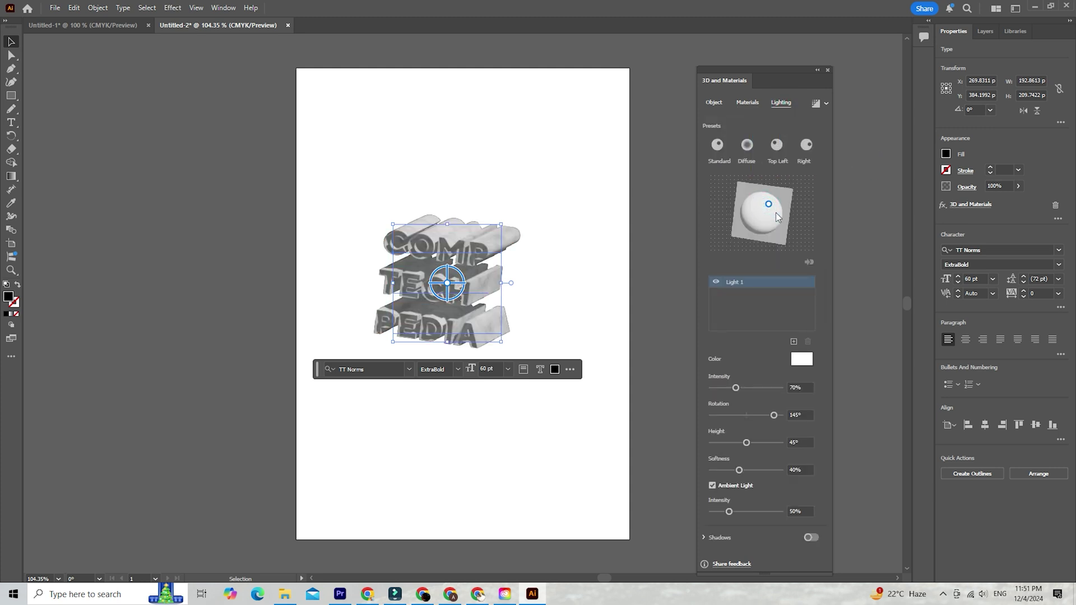
{"action": "mouse_move", "coordinate": [768, 205]}
{"action": "left_mouse_down"}
{"action": "mouse_move", "coordinate": [773, 217]}
{"action": "mouse_move", "coordinate": [785, 209]}
{"action": "mouse_move", "coordinate": [757, 224]}
{"action": "mouse_move", "coordinate": [753, 213]}
{"action": "mouse_move", "coordinate": [768, 217]}
{"action": "mouse_move", "coordinate": [786, 190]}
{"action": "mouse_move", "coordinate": [766, 213]}
{"action": "left_mouse_up"}
Try a twist and reset it to 0°, then rotate the text to X 2.489°, Y -1.021°, Z 1.271°
{"action": "left_click", "coordinate": [467, 200]}
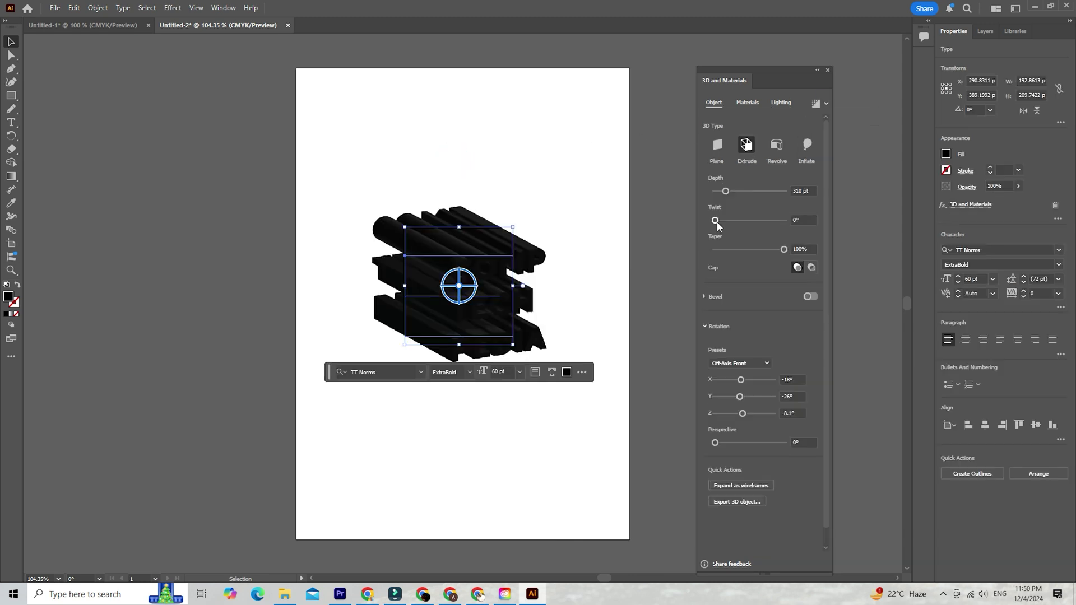
{"action": "mouse_move", "coordinate": [715, 221]}
{"action": "left_mouse_down"}
{"action": "mouse_move", "coordinate": [752, 222]}
{"action": "mouse_move", "coordinate": [712, 235]}
{"action": "left_mouse_up"}
{"action": "left_click_drag", "start_coordinate": [465, 296], "coordinate": [460, 300]}
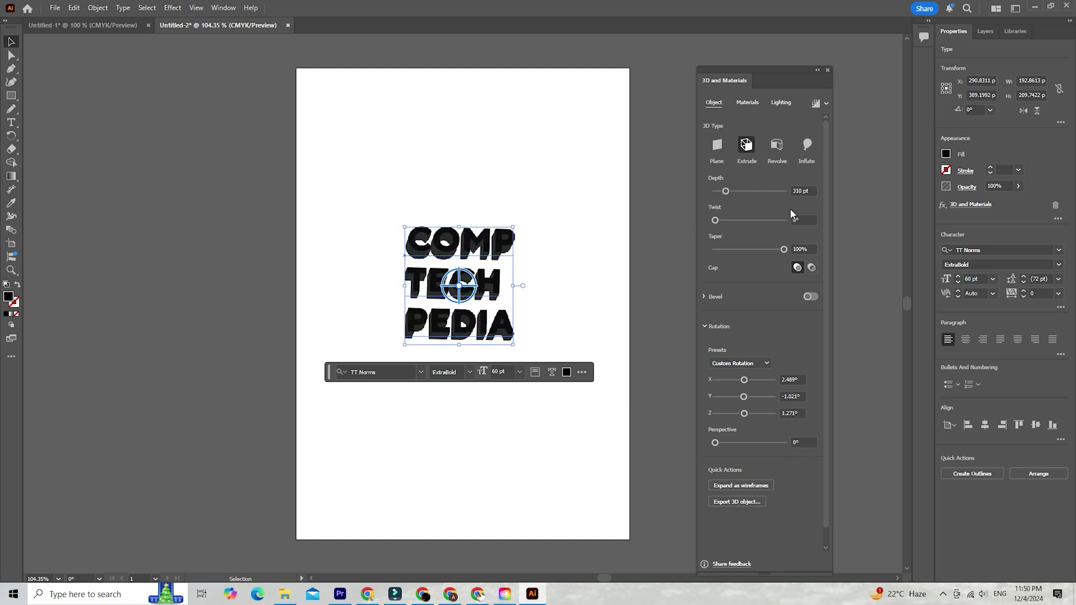
Turn off the caps and tilt the black extruded text to 20° on both X and Y
{"action": "scroll", "coordinate": [773, 328], "scroll_direction": "down", "scroll_amount": 1}
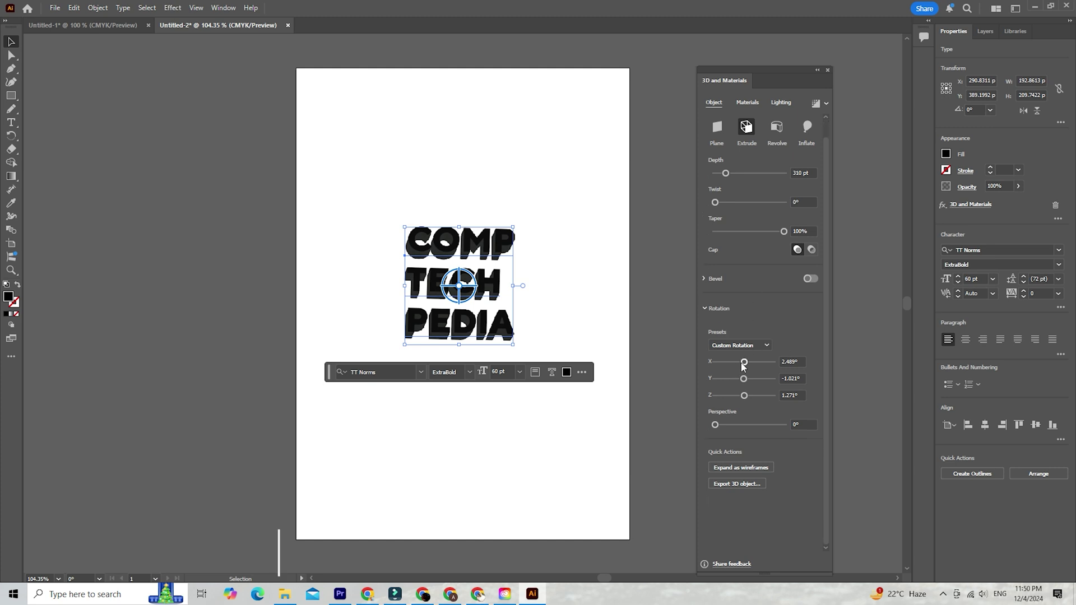
{"action": "mouse_move", "coordinate": [744, 363]}
{"action": "left_mouse_down"}
{"action": "mouse_move", "coordinate": [734, 365]}
{"action": "mouse_move", "coordinate": [747, 368]}
{"action": "left_mouse_up"}
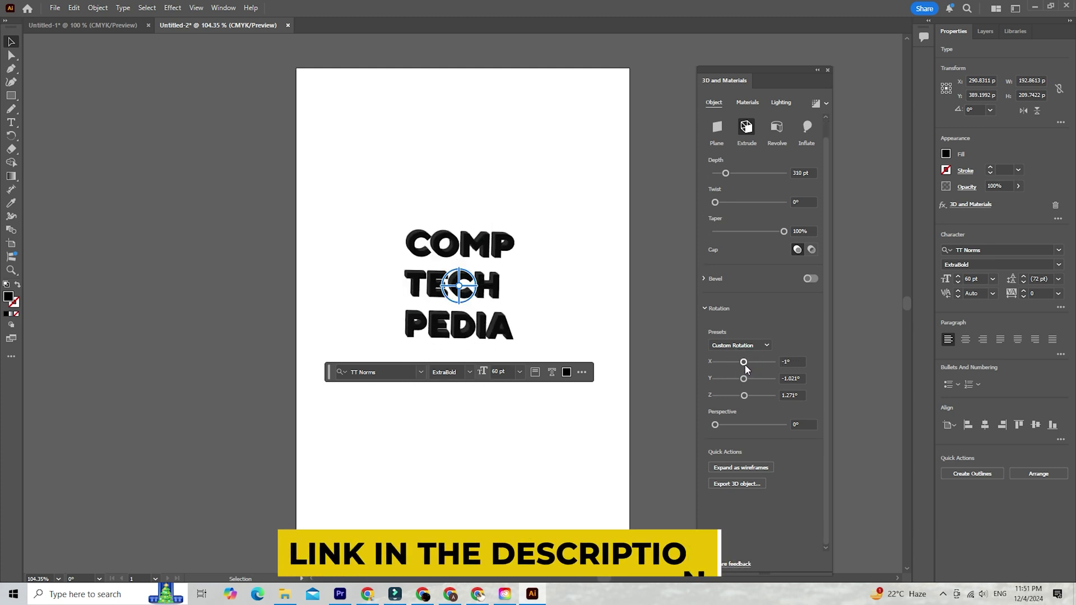
{"action": "left_click", "coordinate": [811, 250]}
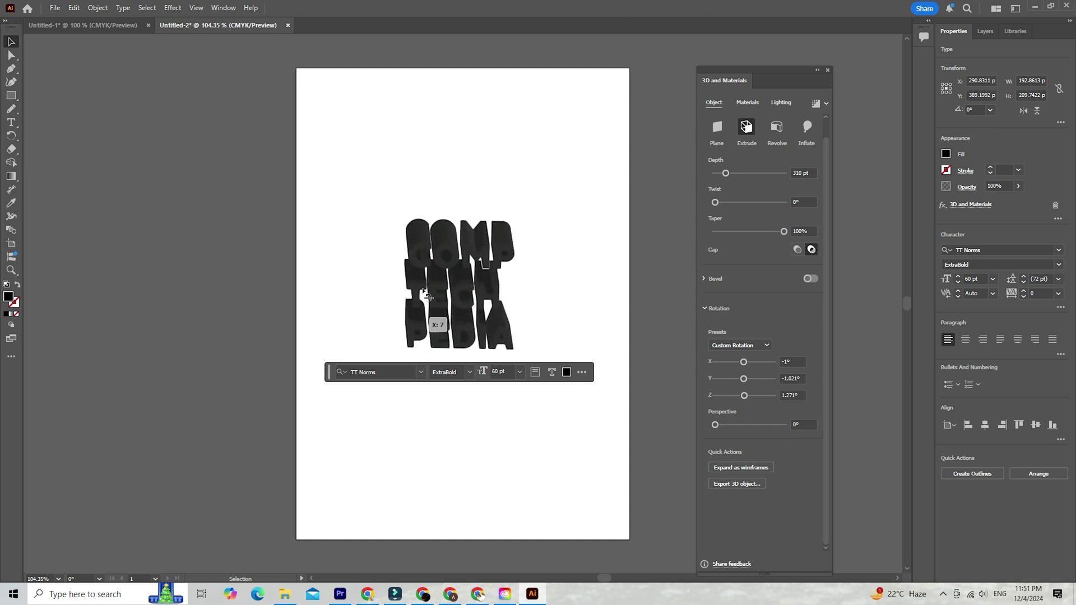
{"action": "left_click_drag", "start_coordinate": [424, 281], "coordinate": [431, 282]}
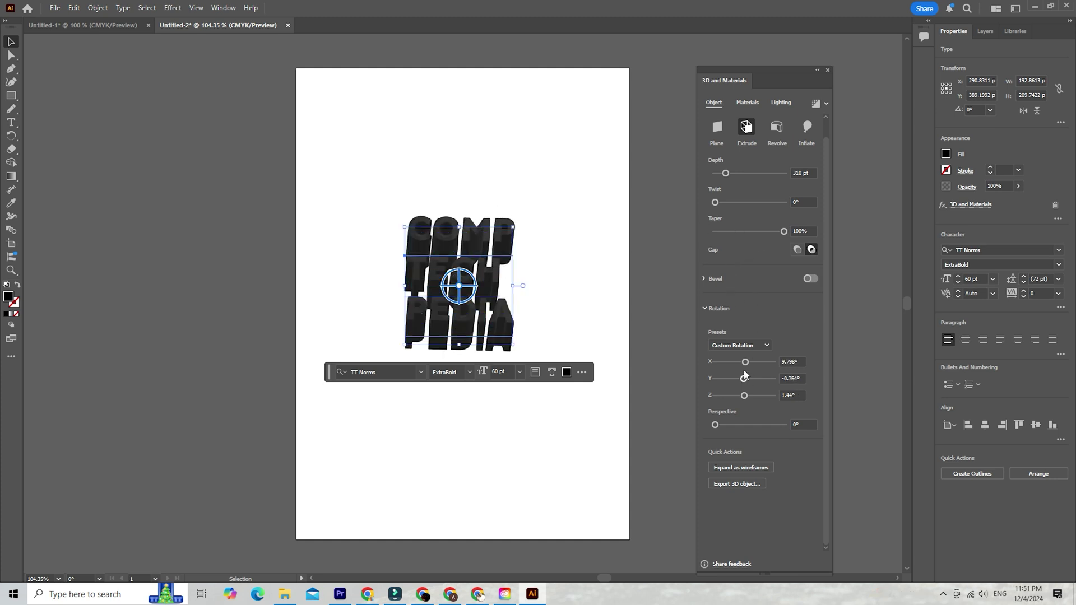
{"action": "left_click_drag", "start_coordinate": [745, 362], "coordinate": [747, 379]}
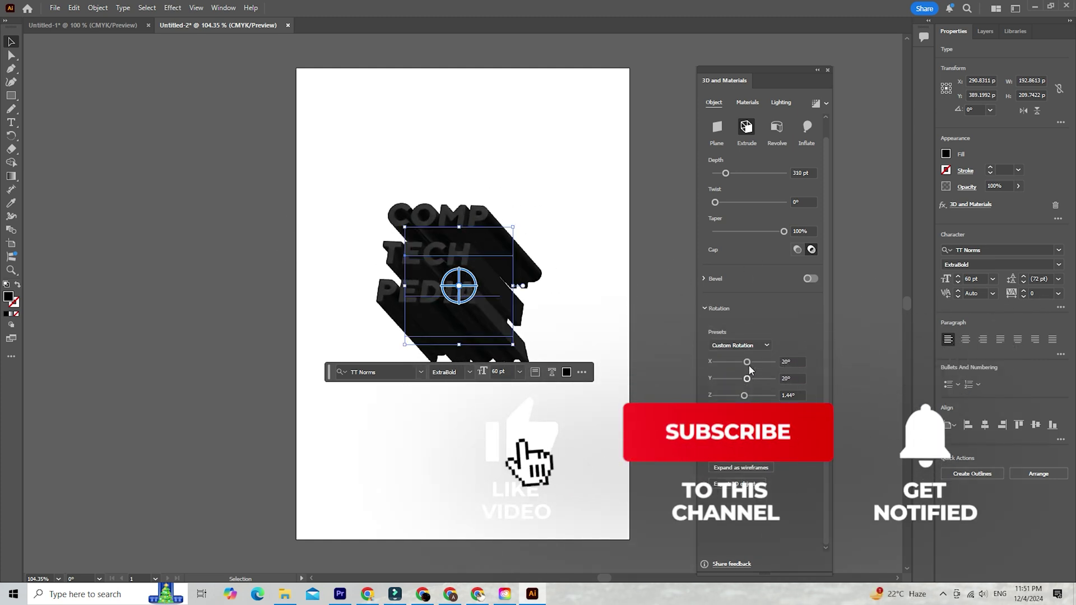
Preview the text as Revolve and Plane shapes, then switch it back to Extrude
{"action": "left_click", "coordinate": [777, 129]}
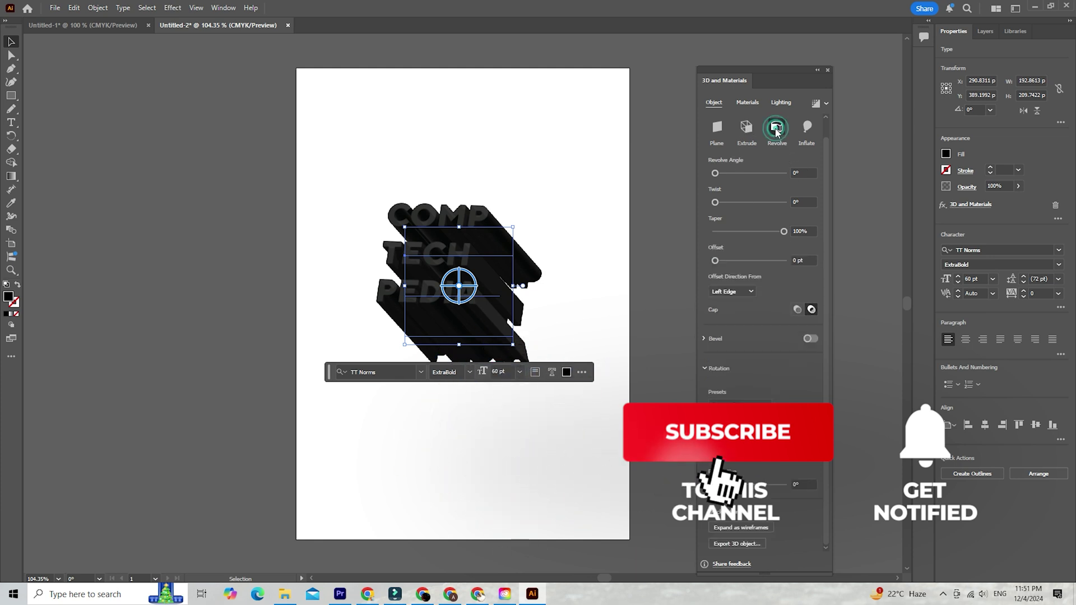
{"action": "left_click", "coordinate": [717, 128]}
{"action": "left_click", "coordinate": [747, 127]}
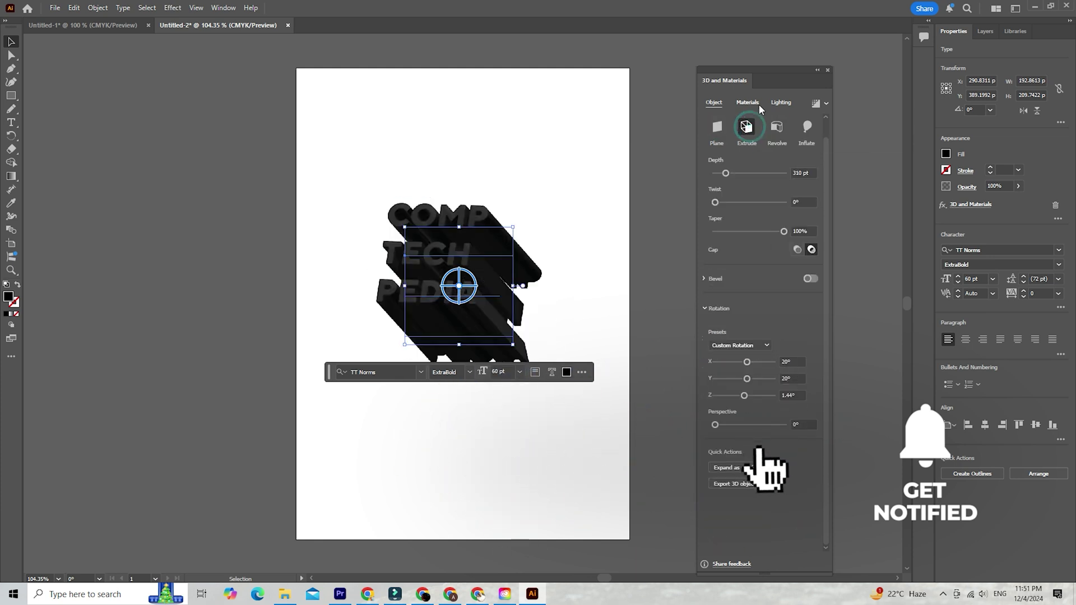
Try Carved Concrete, Spotted Concrete, Canopy Diamond, Natural Terrazzo and Stylized Concrete, ending with Circle Stitch
{"action": "left_click", "coordinate": [756, 104]}
{"action": "left_click", "coordinate": [768, 257]}
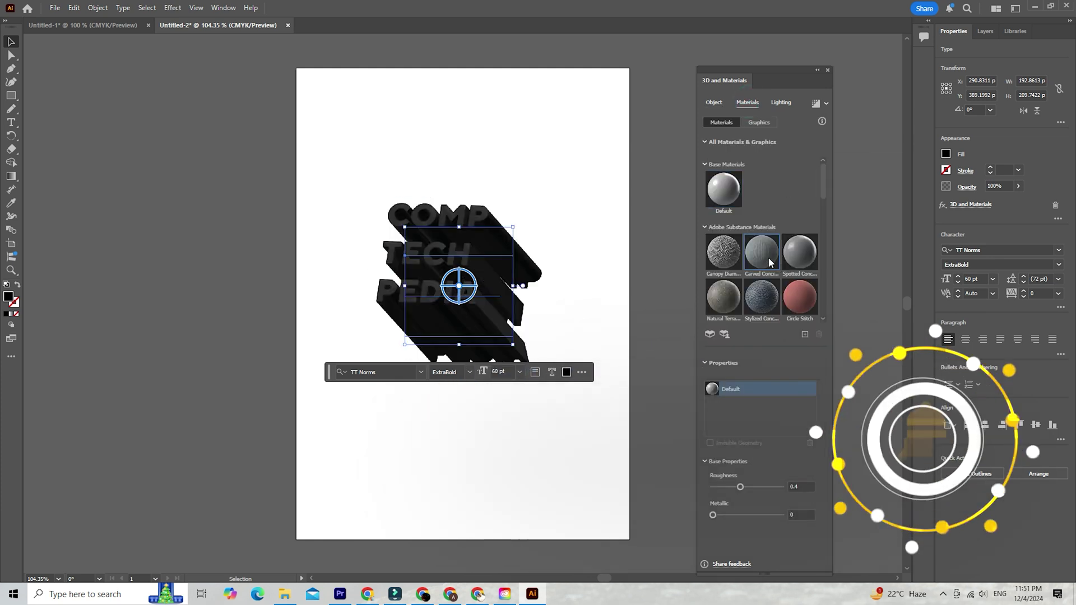
{"action": "left_click", "coordinate": [798, 251]}
{"action": "left_click", "coordinate": [724, 263]}
{"action": "left_click", "coordinate": [727, 299]}
{"action": "left_click", "coordinate": [764, 301]}
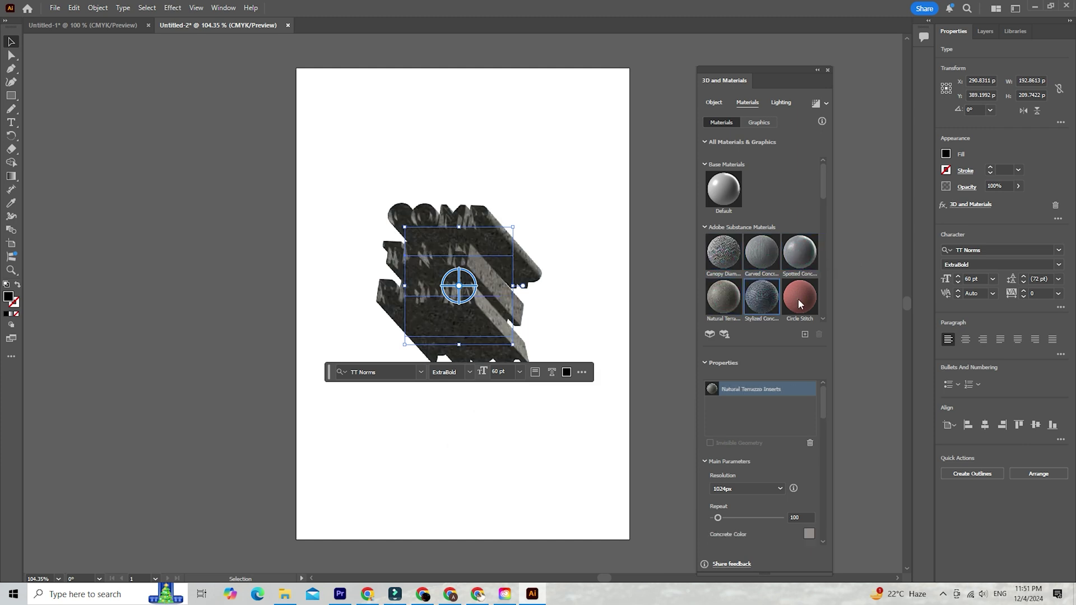
{"action": "left_click", "coordinate": [798, 299]}
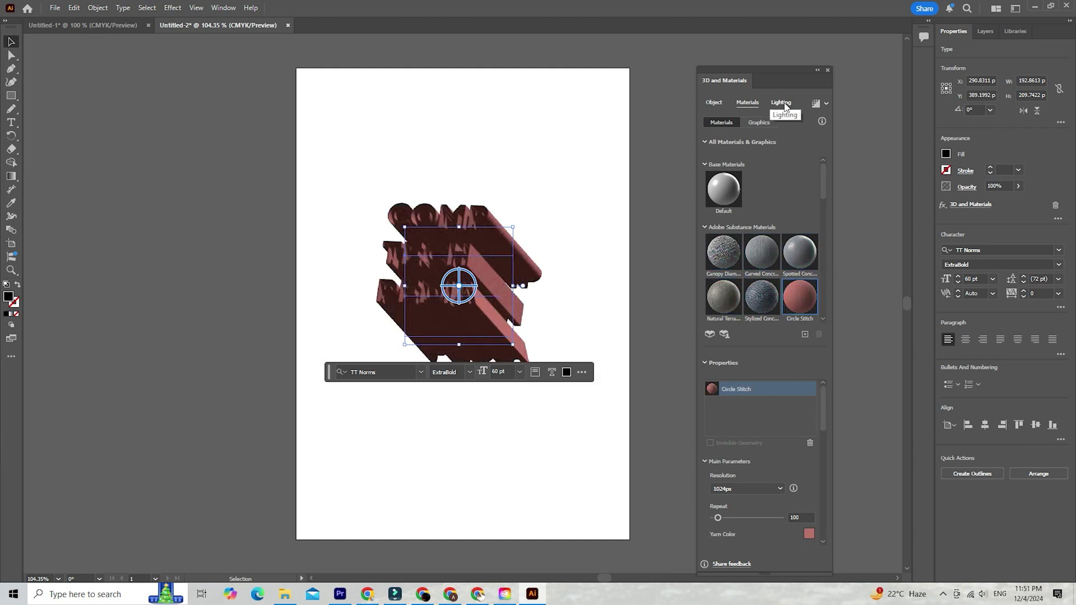